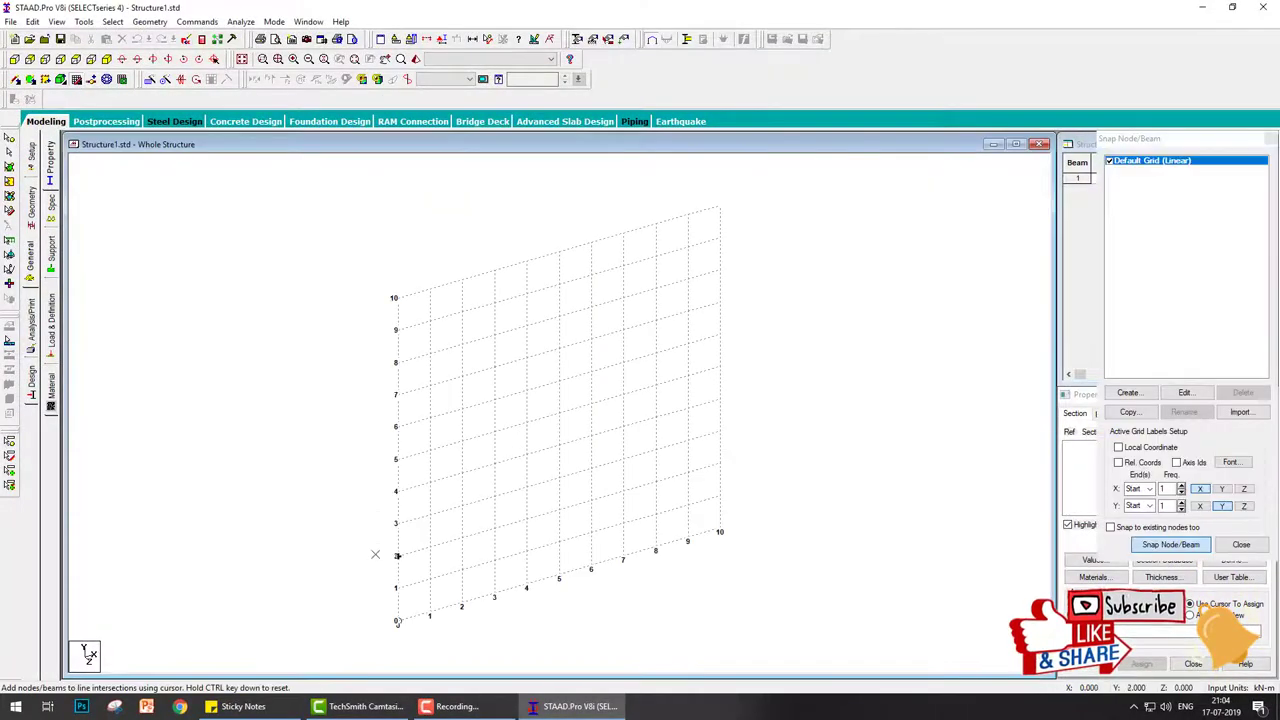
Step: End the beam at grid point 10, creating member 1, and close the grid tool
left_click(720, 530)
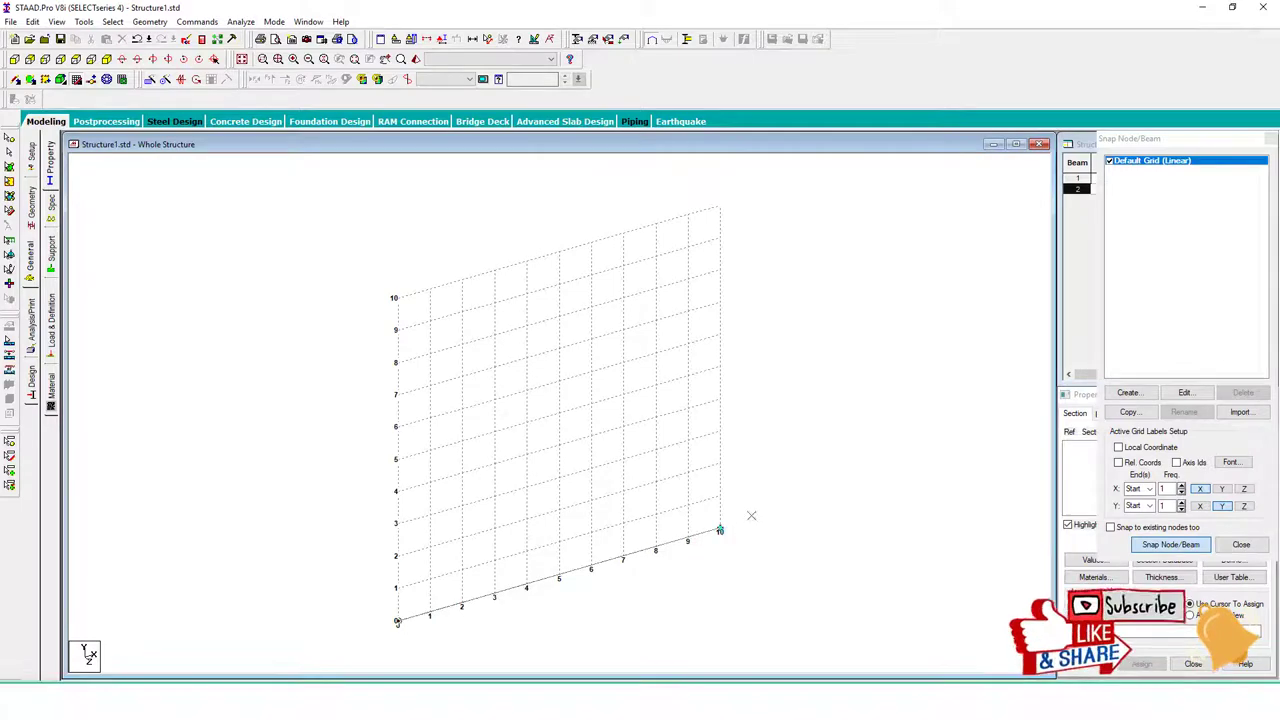
left_click(1269, 139)
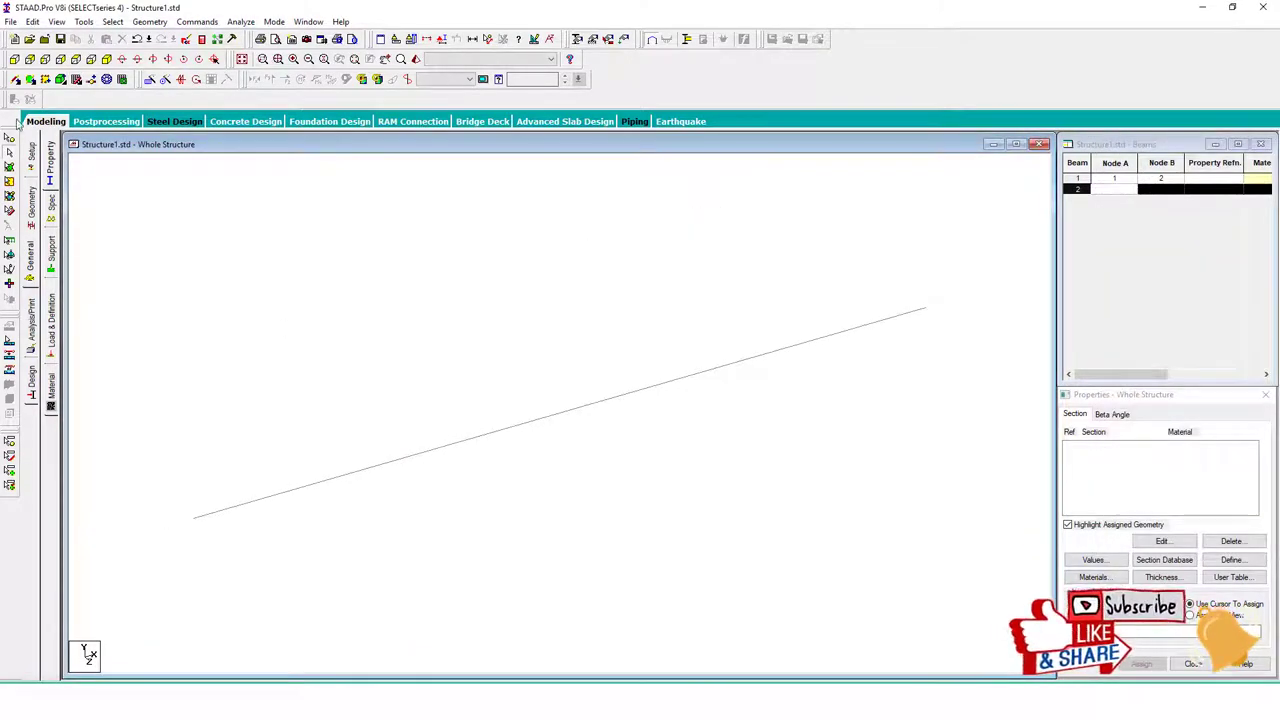
Step: Create a fixed support and assign it to both beam end nodes
left_click(12, 58)
left_click(51, 258)
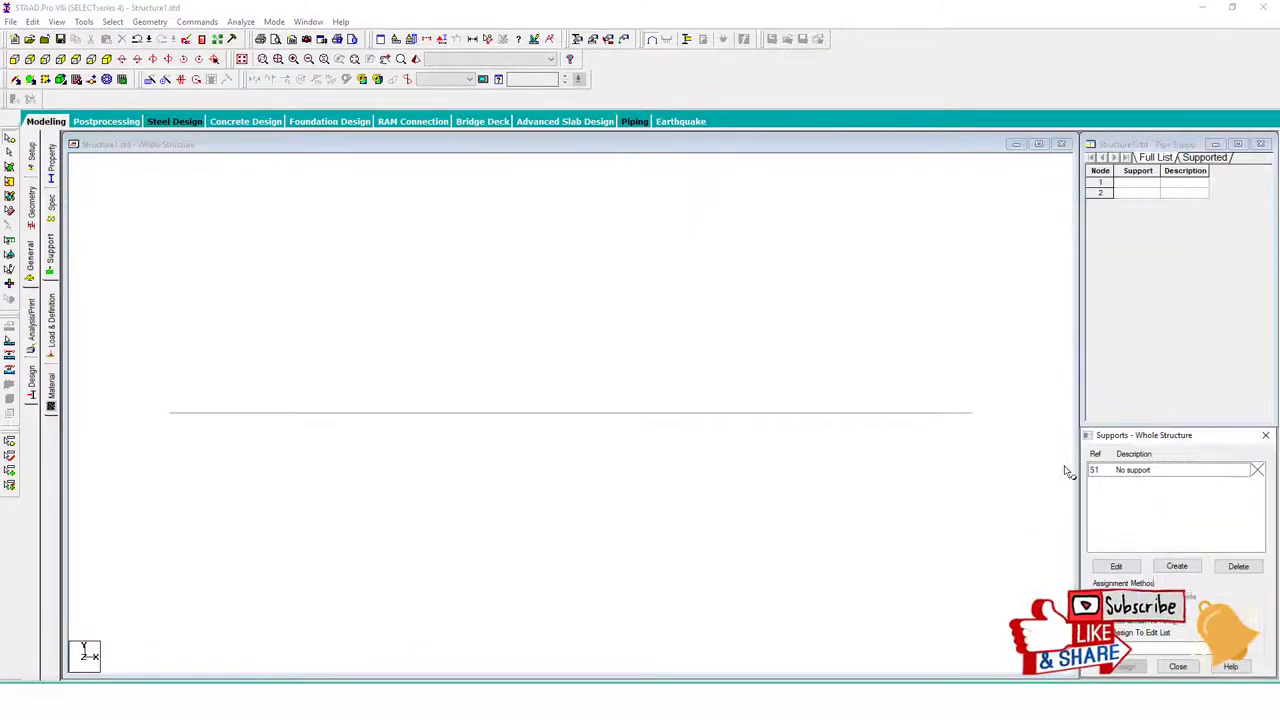
left_click(1178, 566)
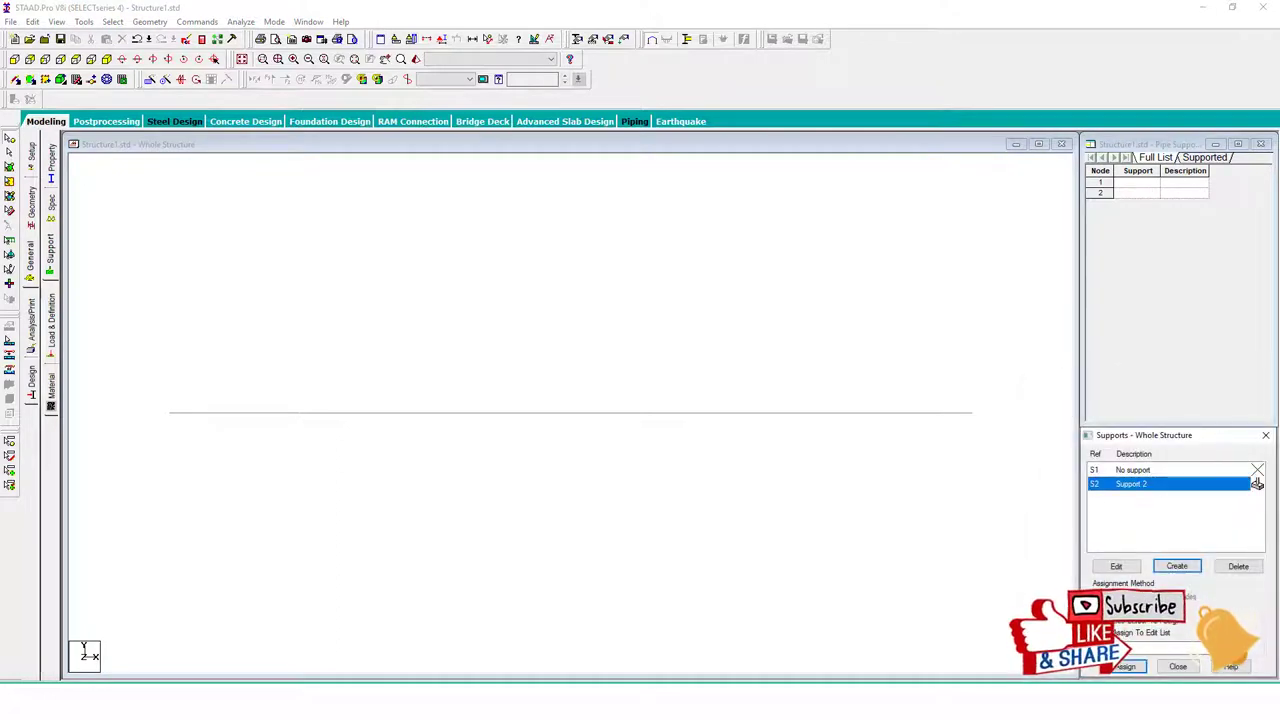
key("Return")
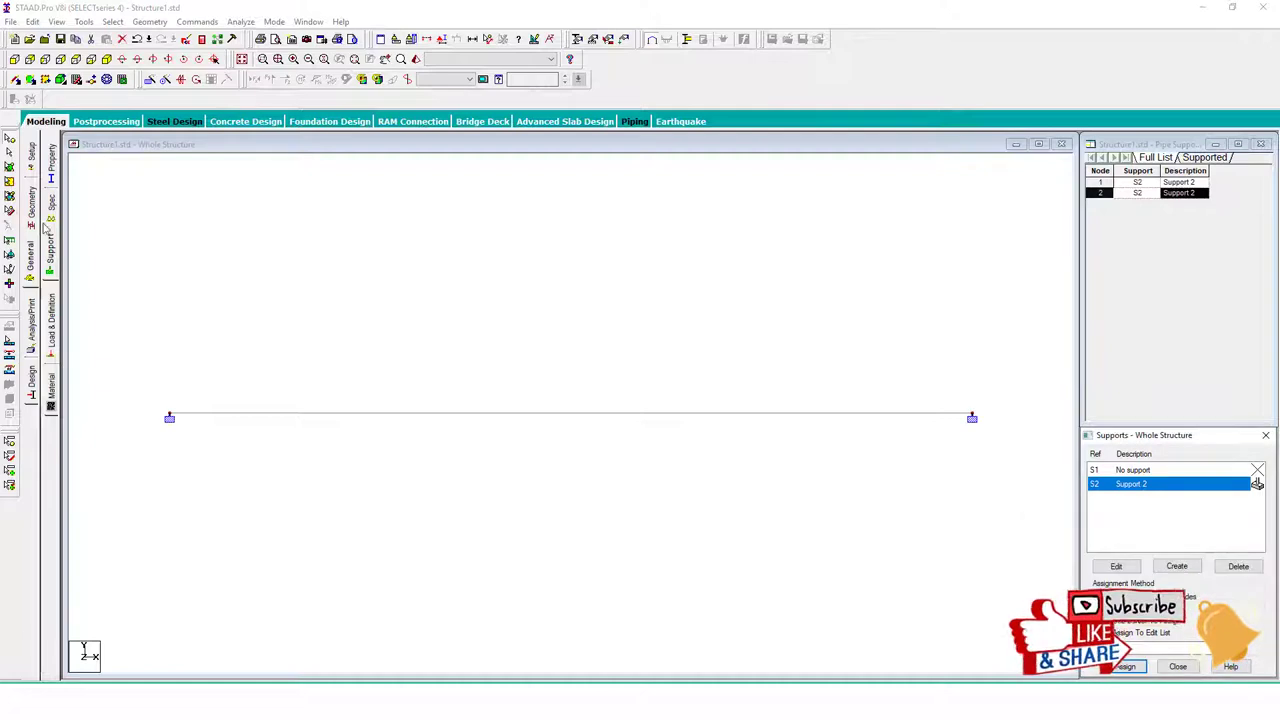
Step: Define a 0.30 × 0.30 m rectangular concrete section
left_click(1231, 559)
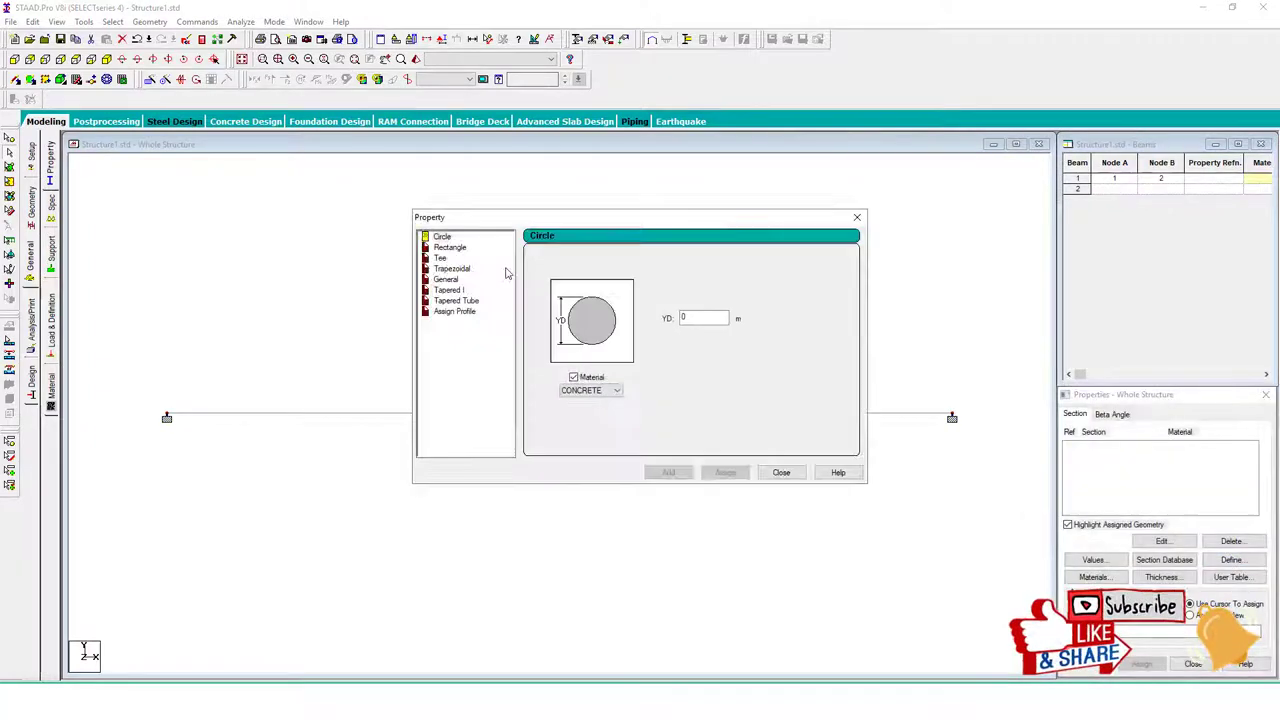
left_click(449, 247)
type("0.3")
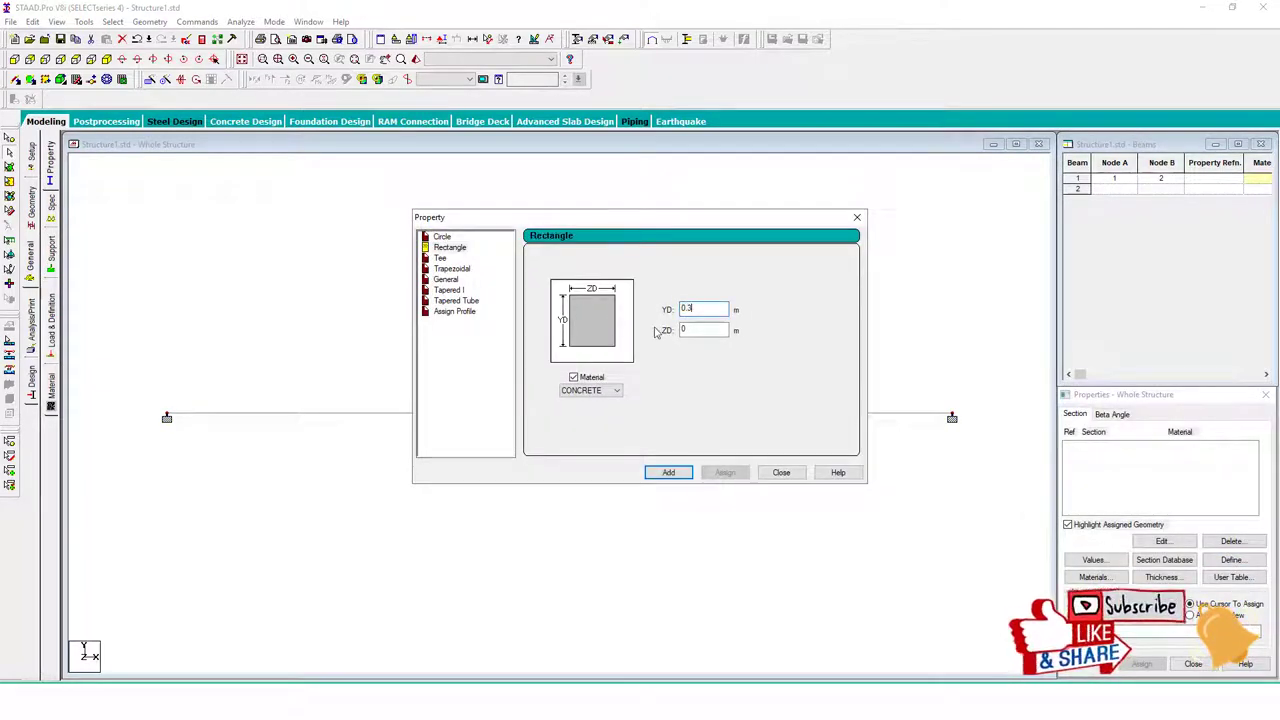
type("0.3")
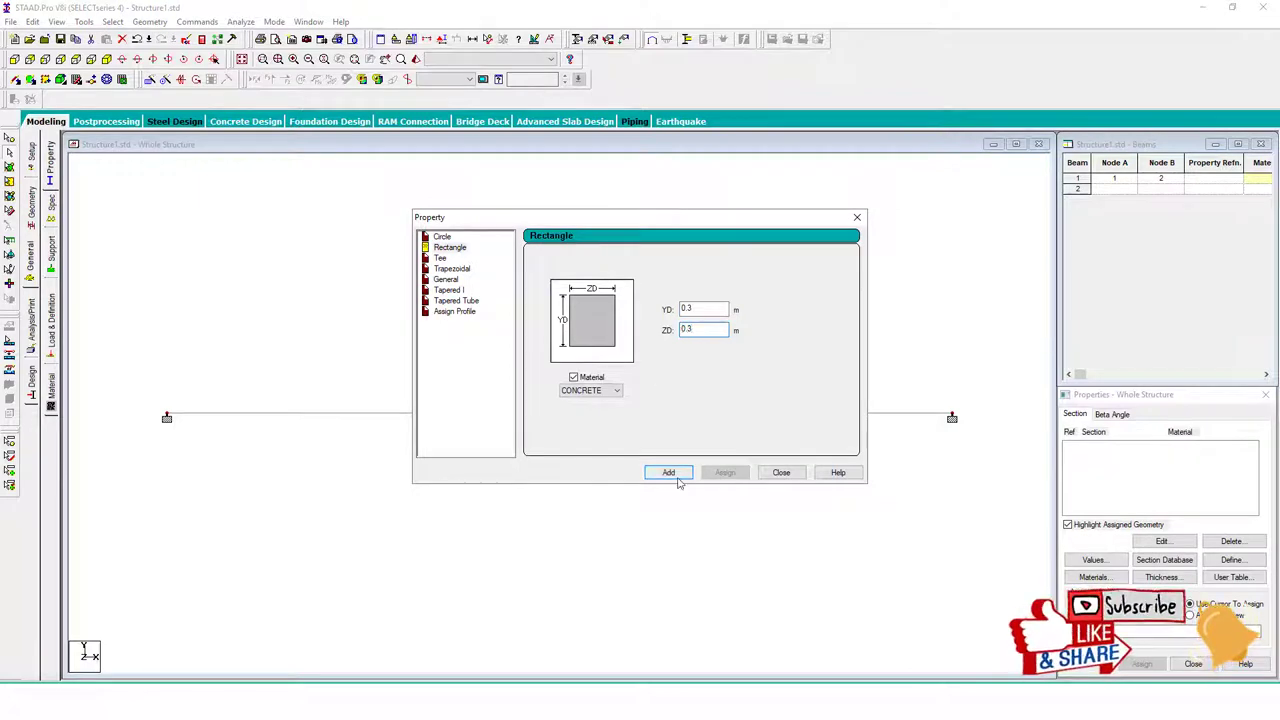
left_click(668, 472)
left_click(781, 472)
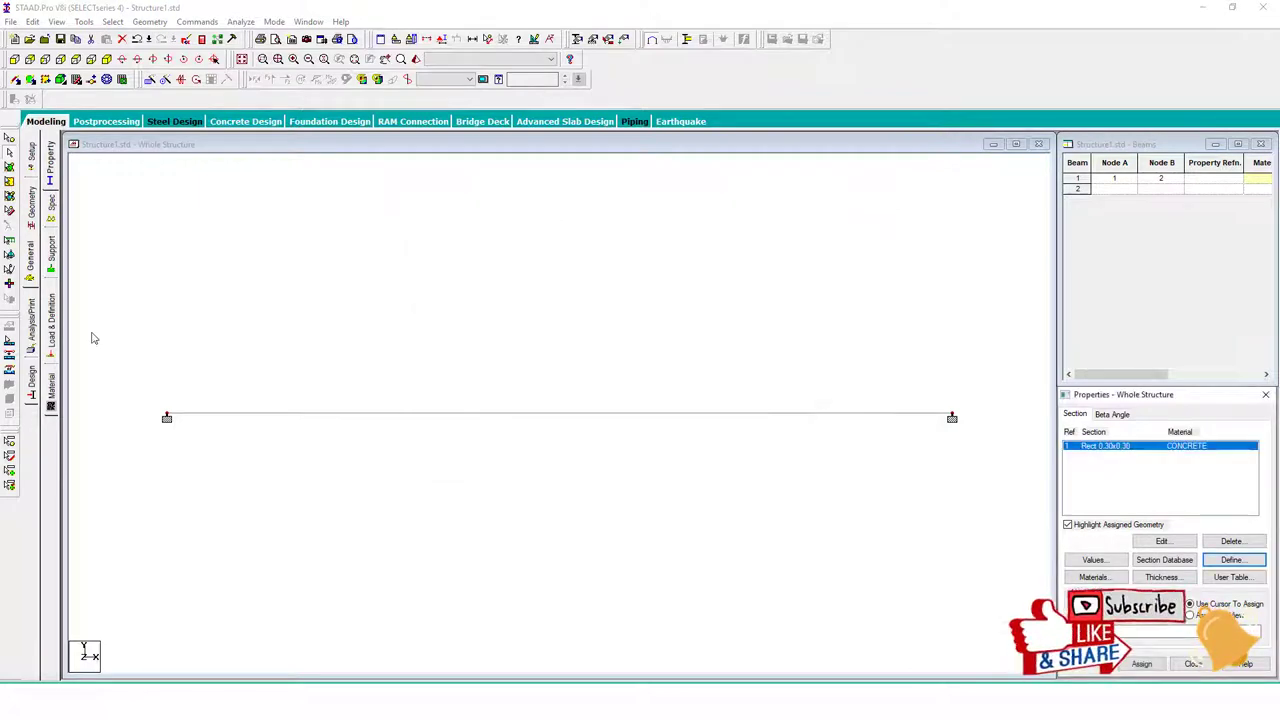
Step: Create a new load case of type Dead titled 'dead'
left_click(55, 320)
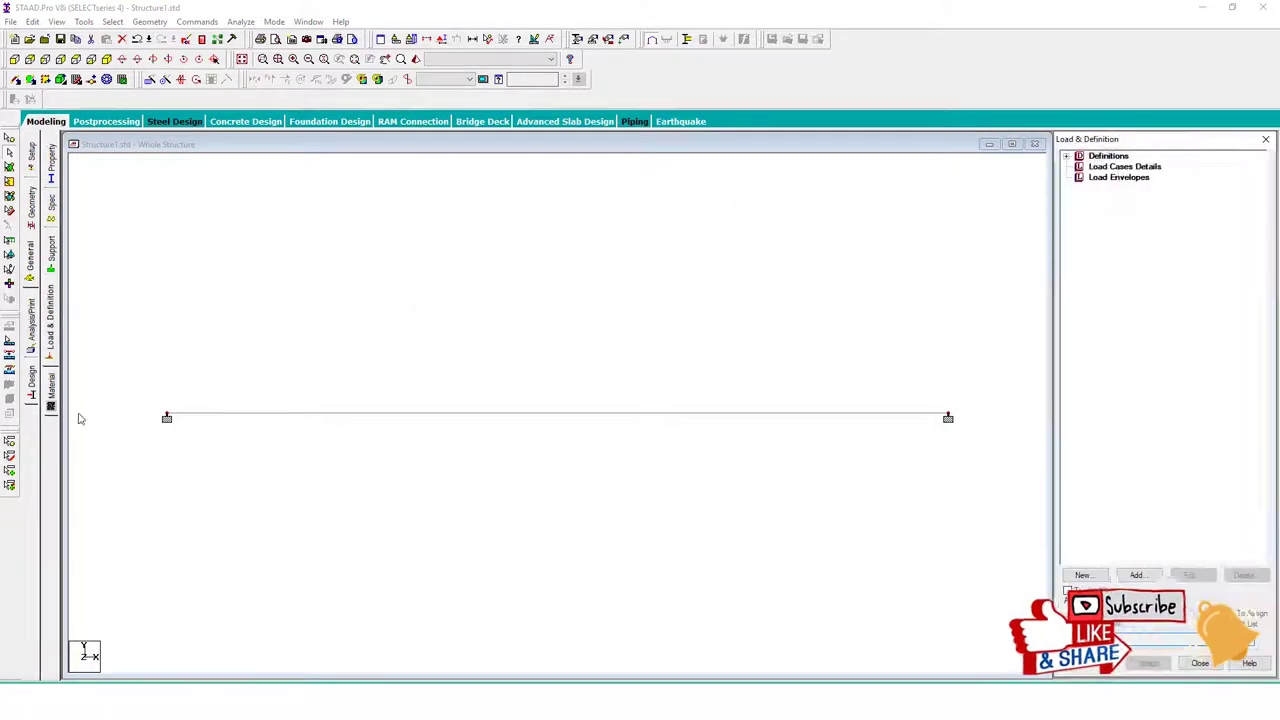
left_click(1154, 168)
left_click(1137, 576)
left_click(757, 277)
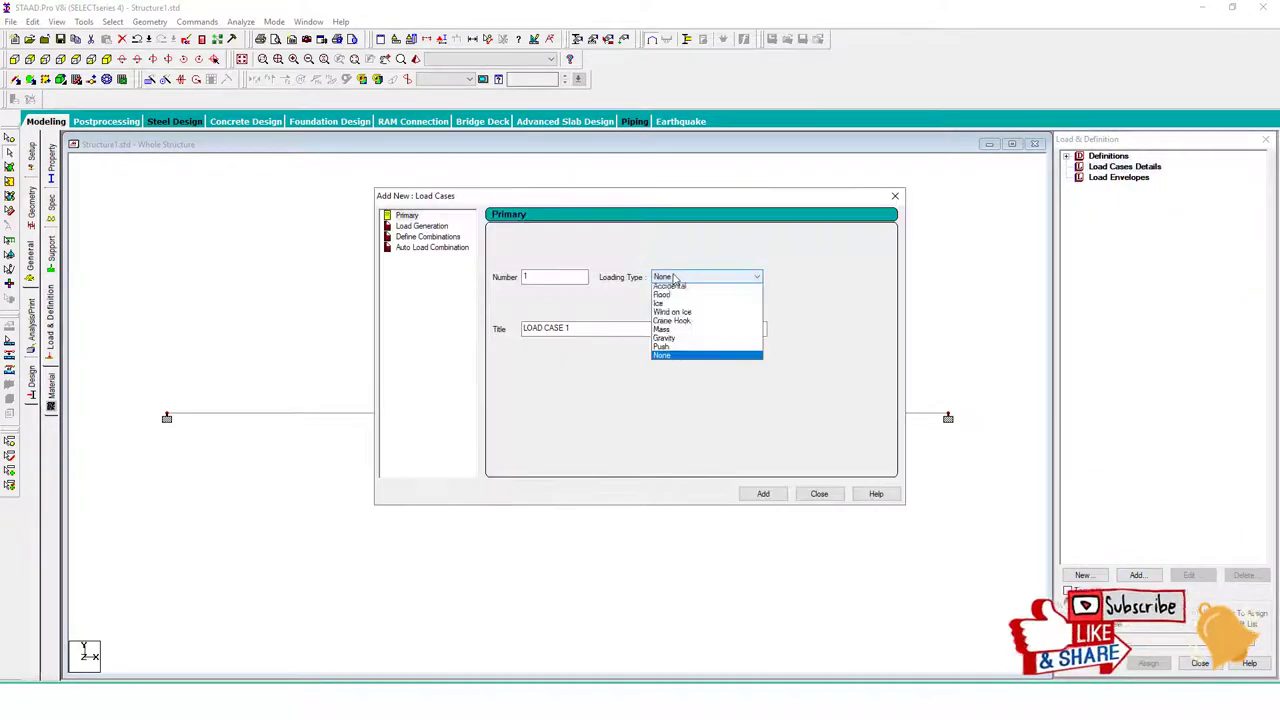
left_click(700, 289)
triple_click(549, 334)
type("dead")
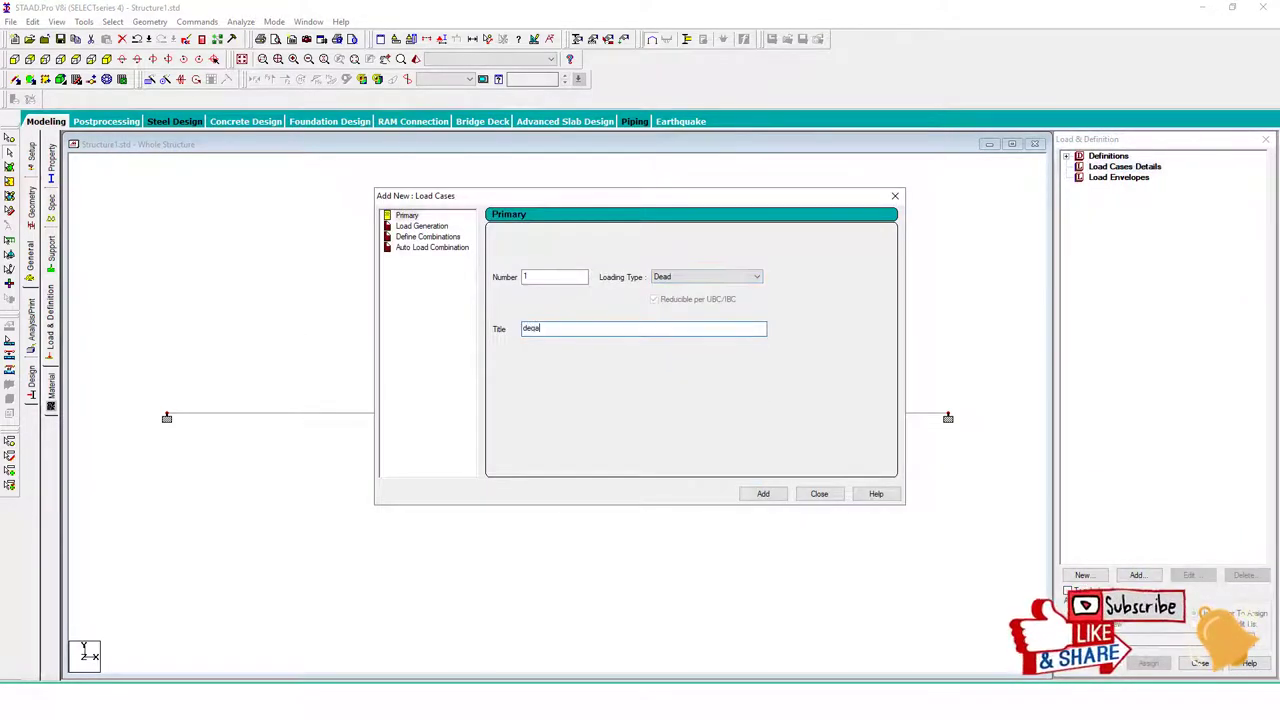
key("BackSpace")
key("BackSpace")
key("BackSpace")
type("ead")
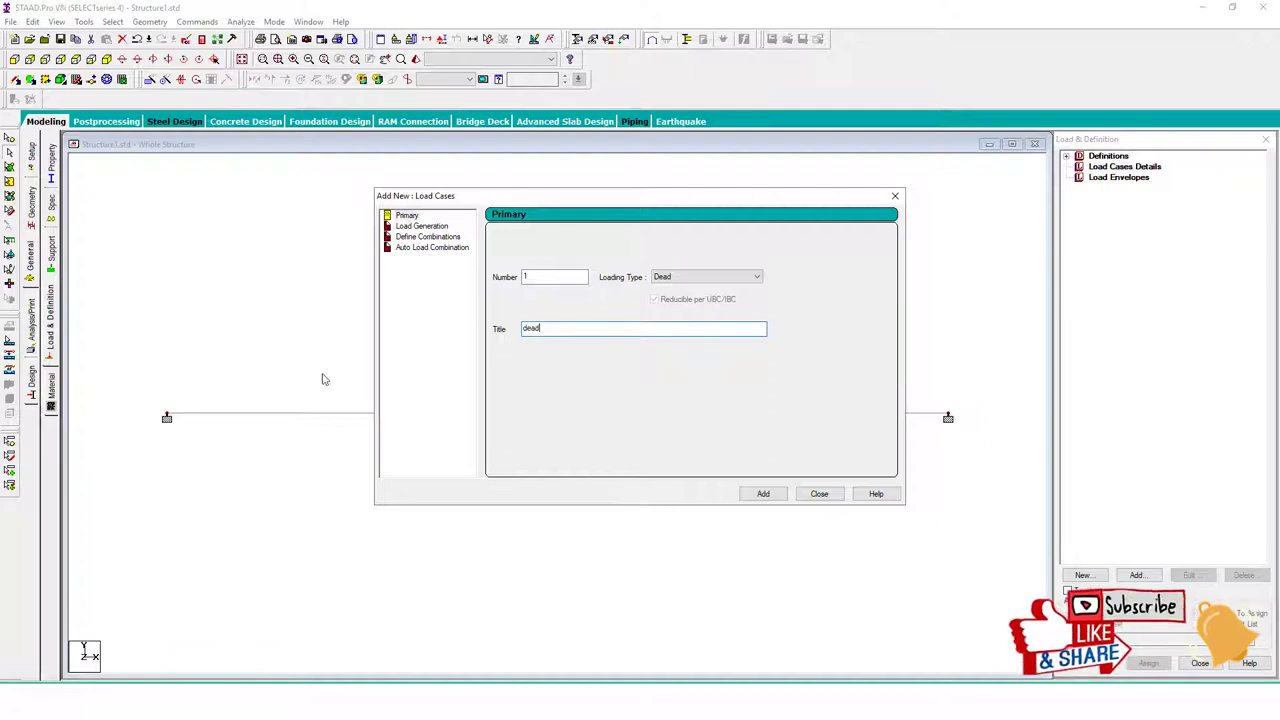
left_click(763, 494)
left_click(818, 495)
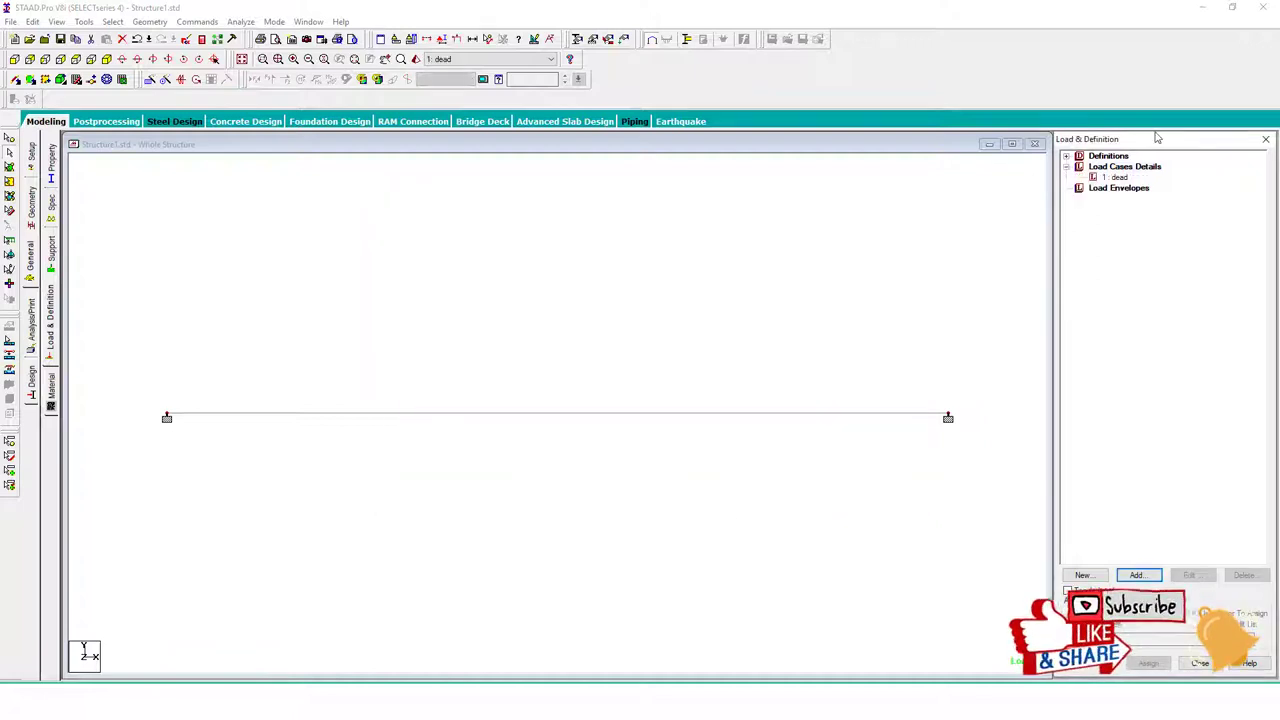
Step: Add self-weight and a -5 kN/m uniform member load to the dead case
left_click(1115, 177)
left_click(1136, 575)
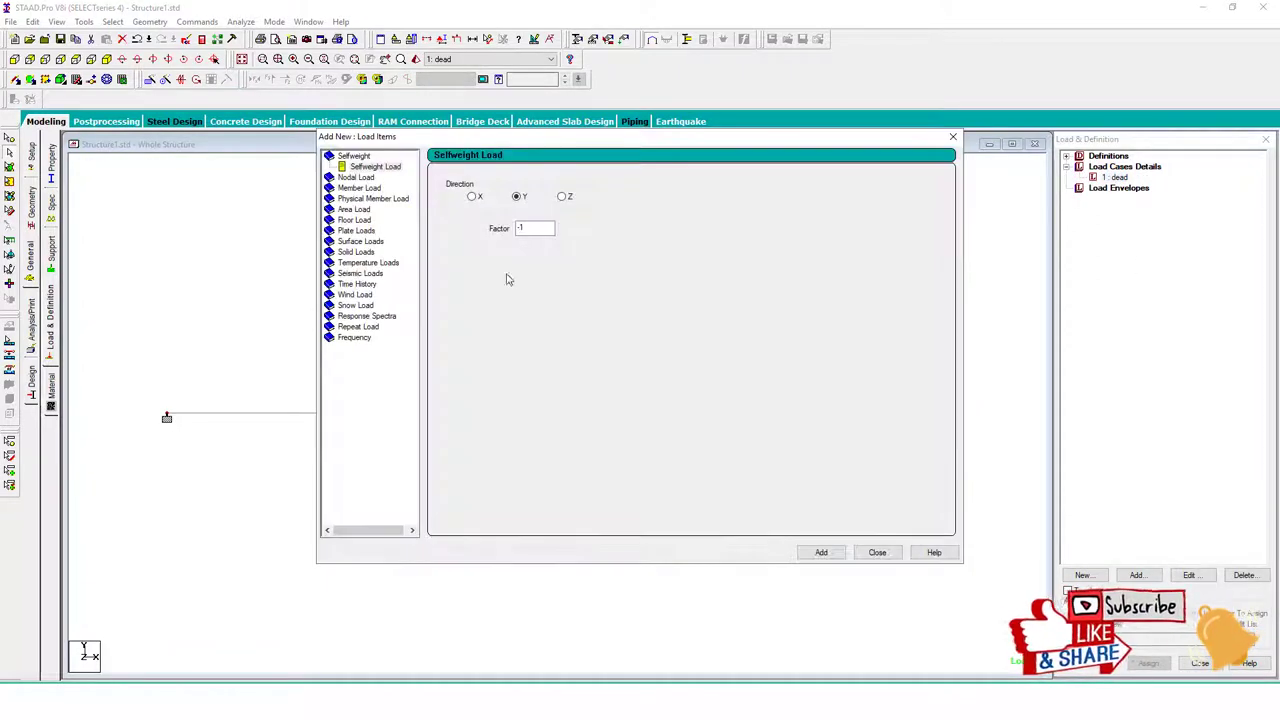
left_click(821, 552)
left_click(358, 188)
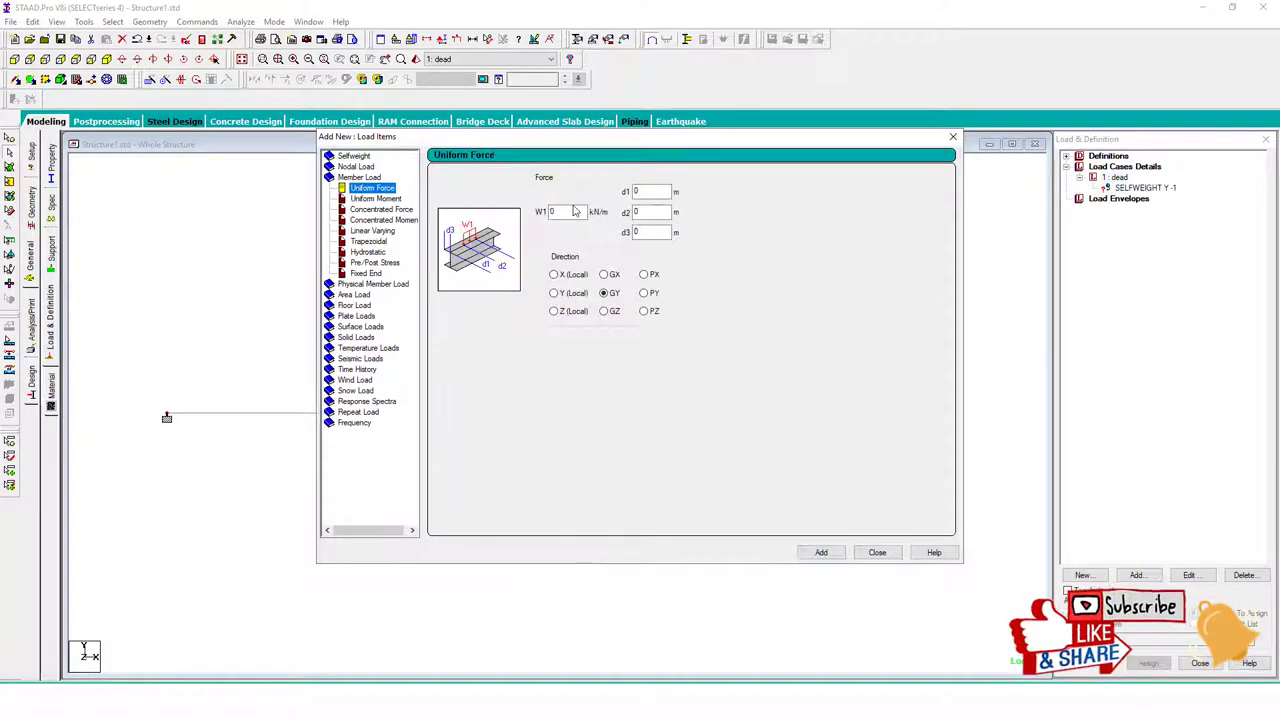
type("-5")
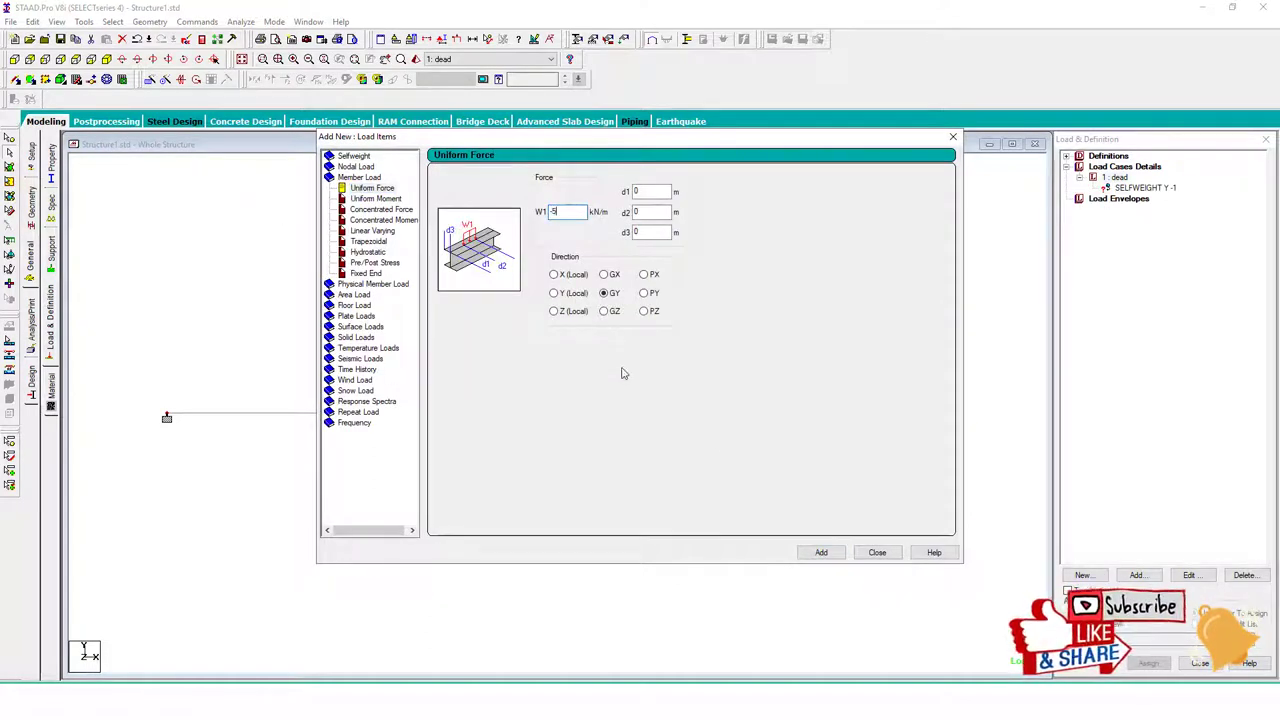
left_click(821, 552)
key("Escape")
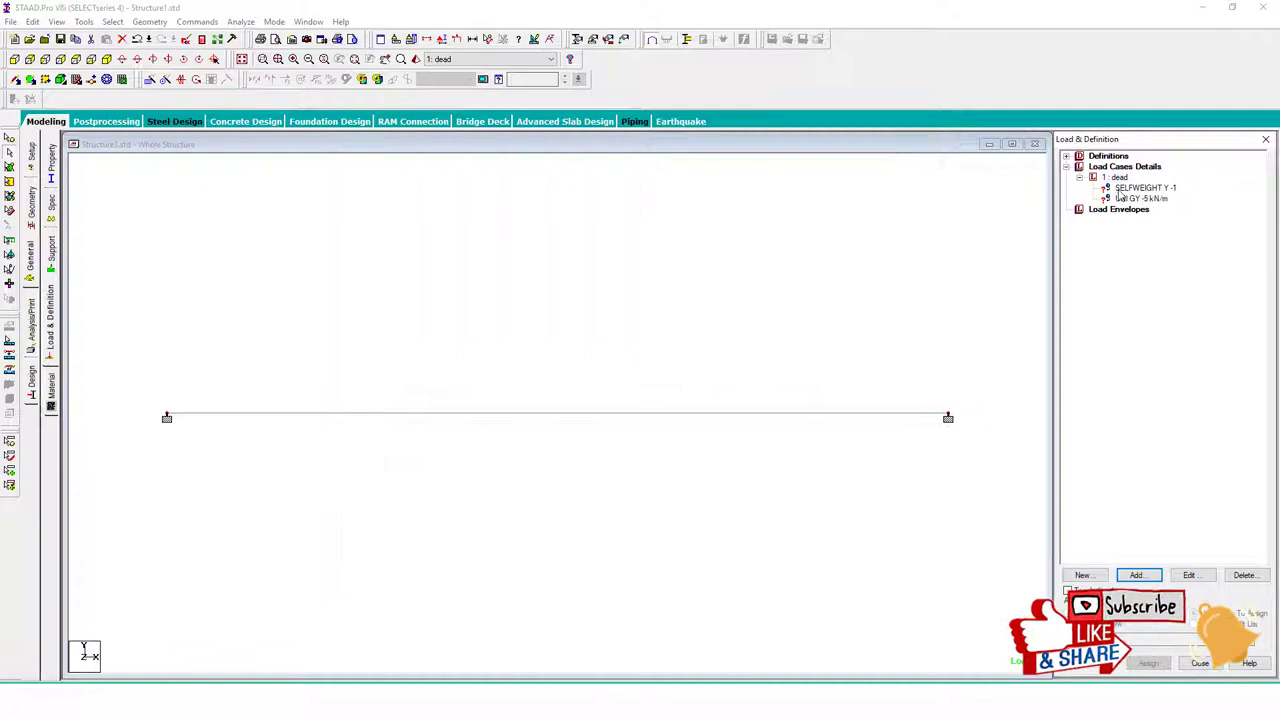
Step: Assign the -5 kN/m uniform load to the beam
left_click(1146, 663)
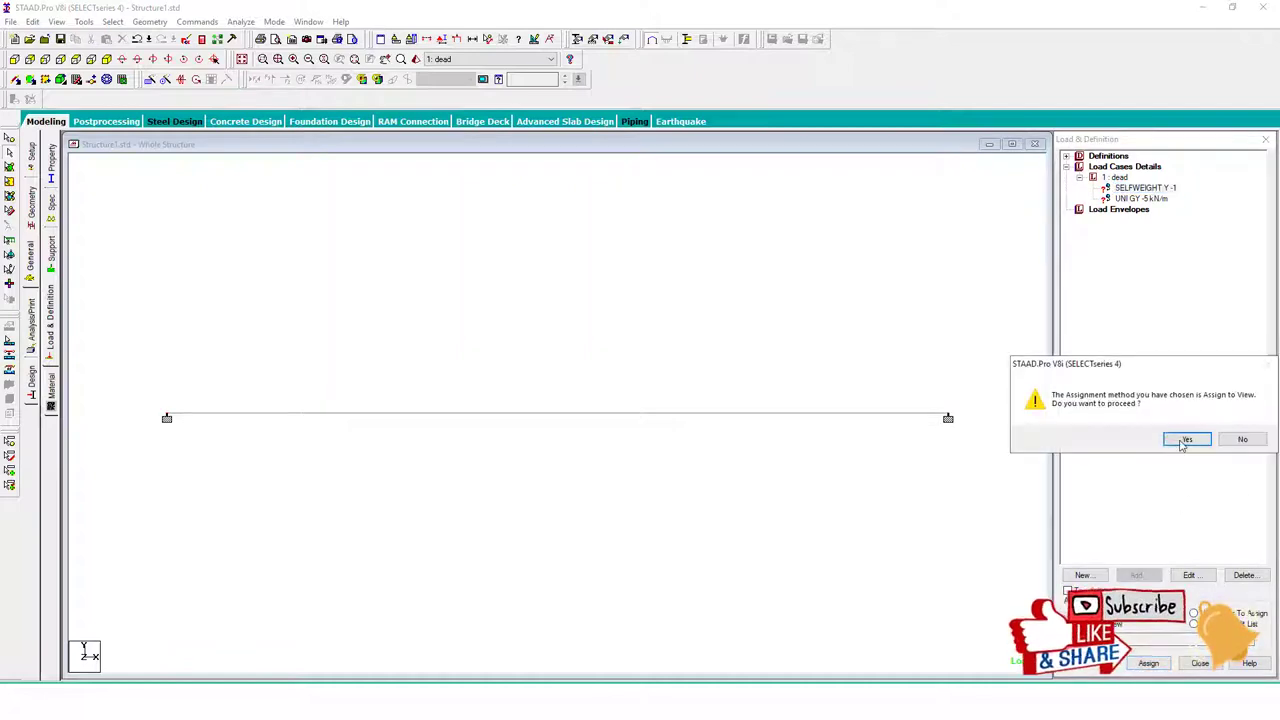
left_click(1186, 437)
left_click(1144, 199)
left_click(1152, 663)
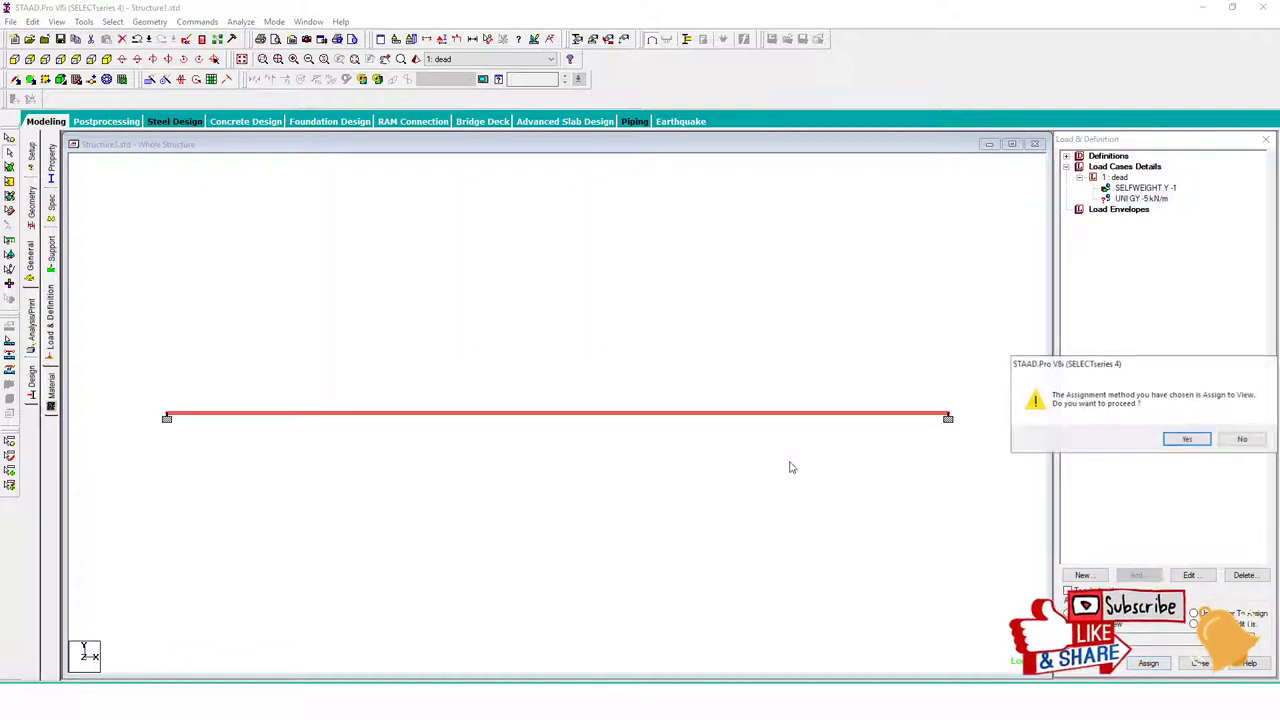
left_click(1187, 439)
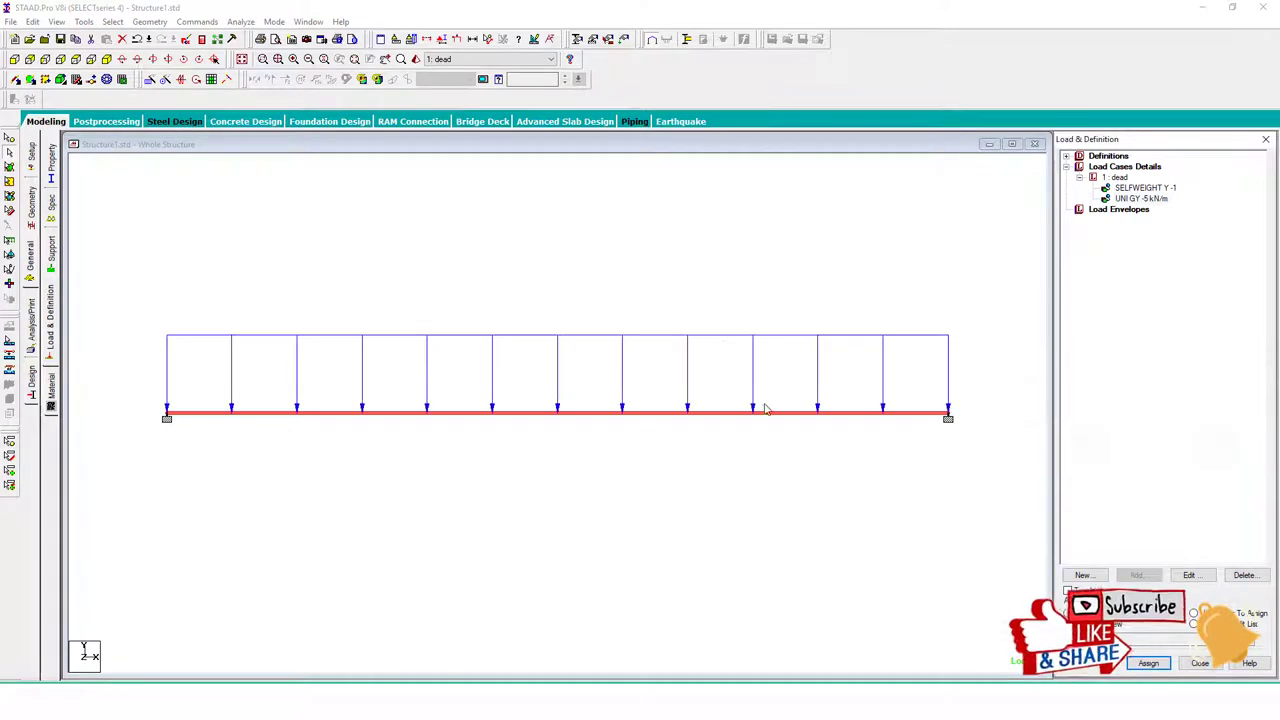
Step: Add a Perform Analysis command with Print All
left_click(38, 342)
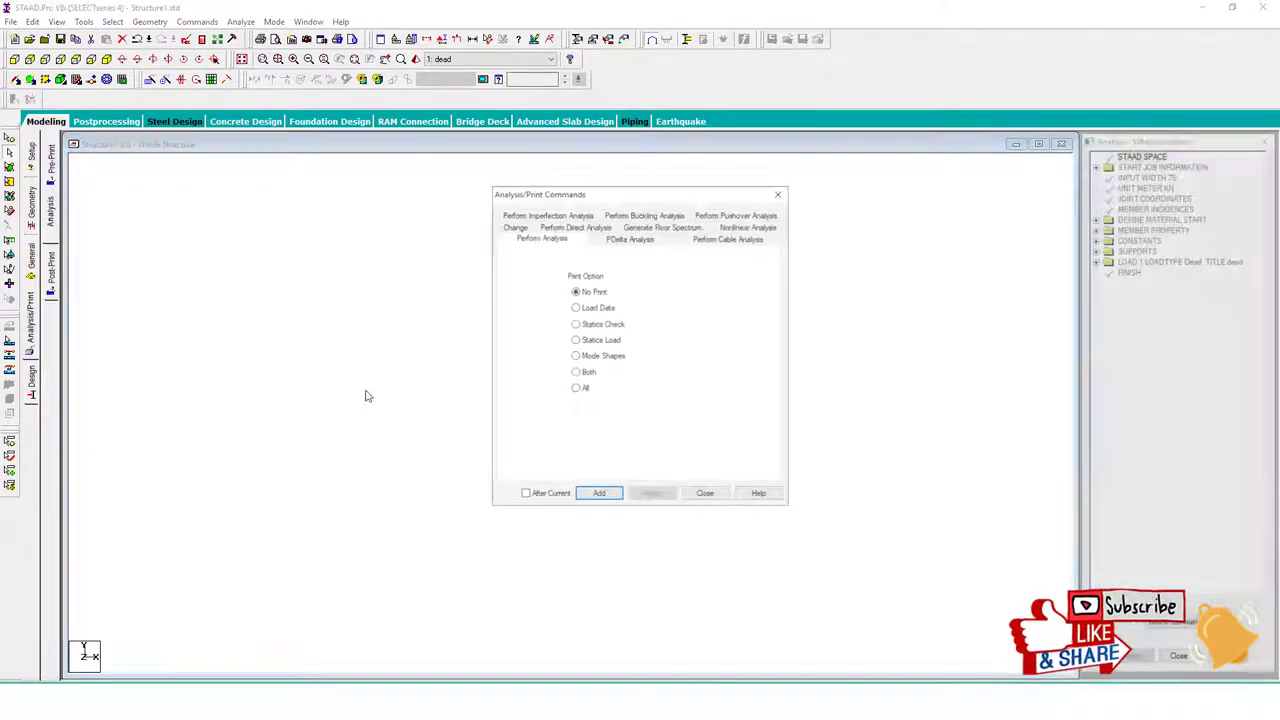
left_click(575, 389)
left_click(598, 495)
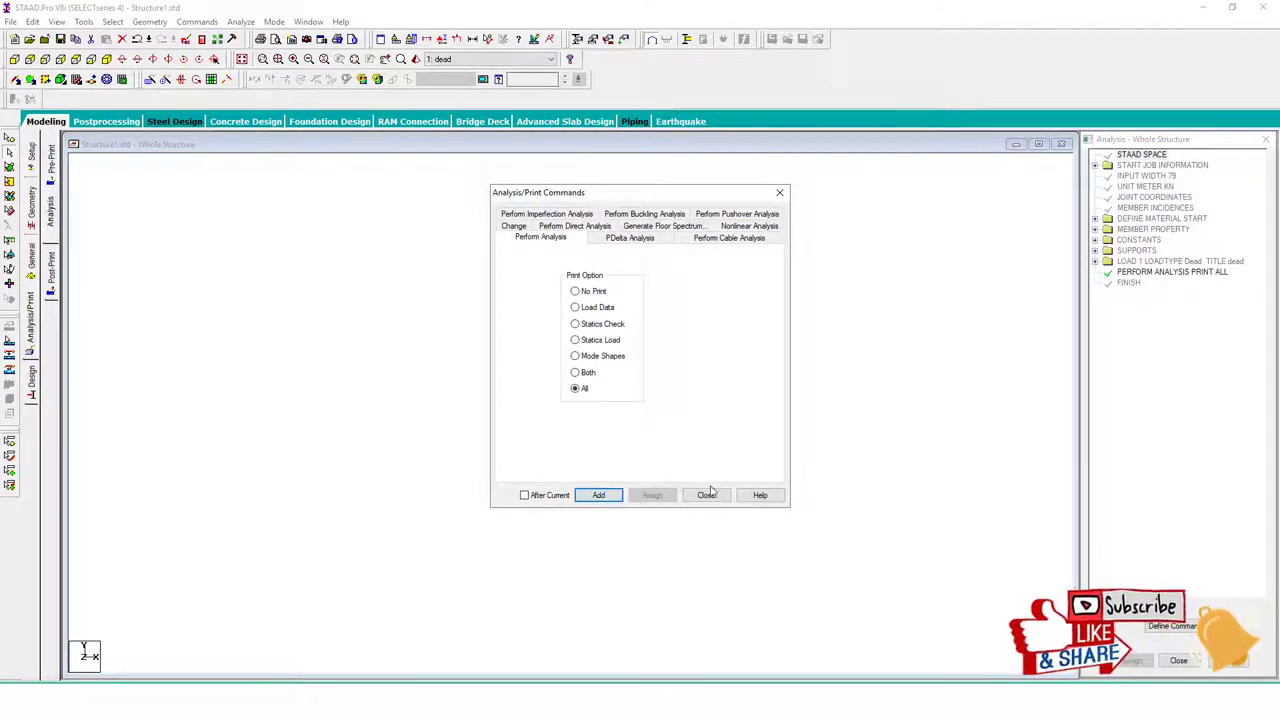
left_click(706, 495)
Step: Run the analysis and locate the reported error in the output file
left_click(241, 21)
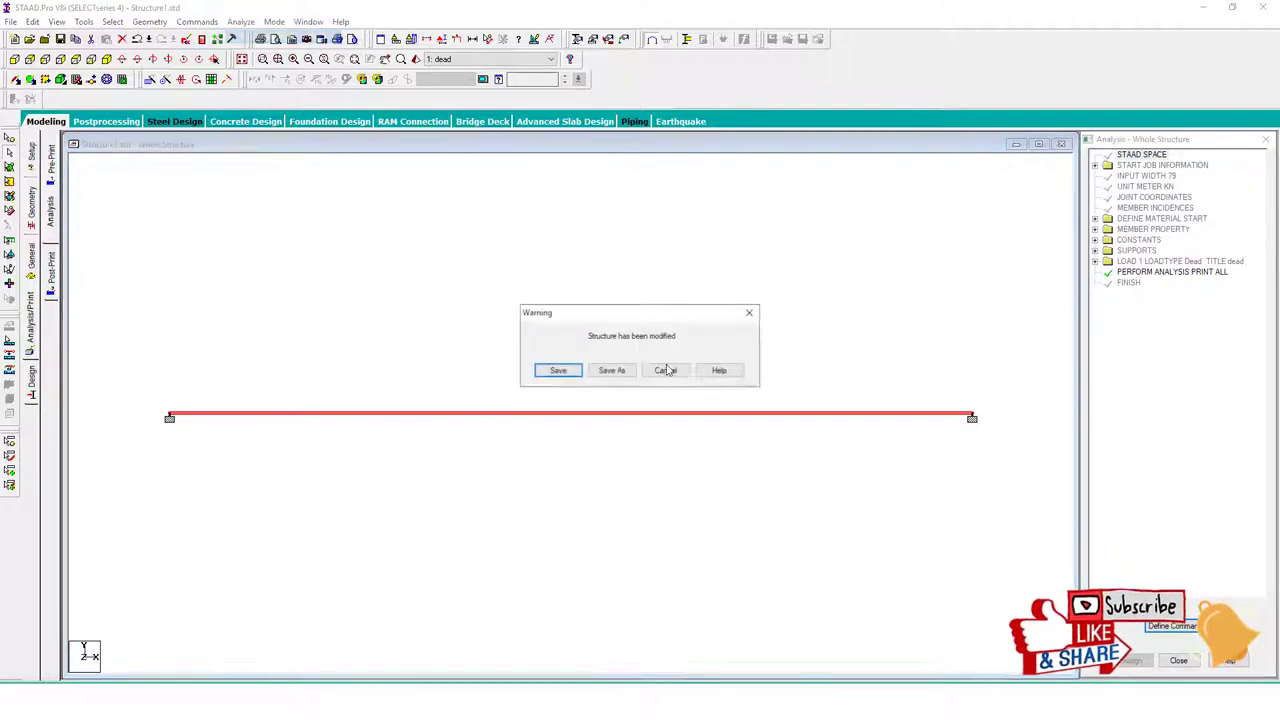
left_click(562, 372)
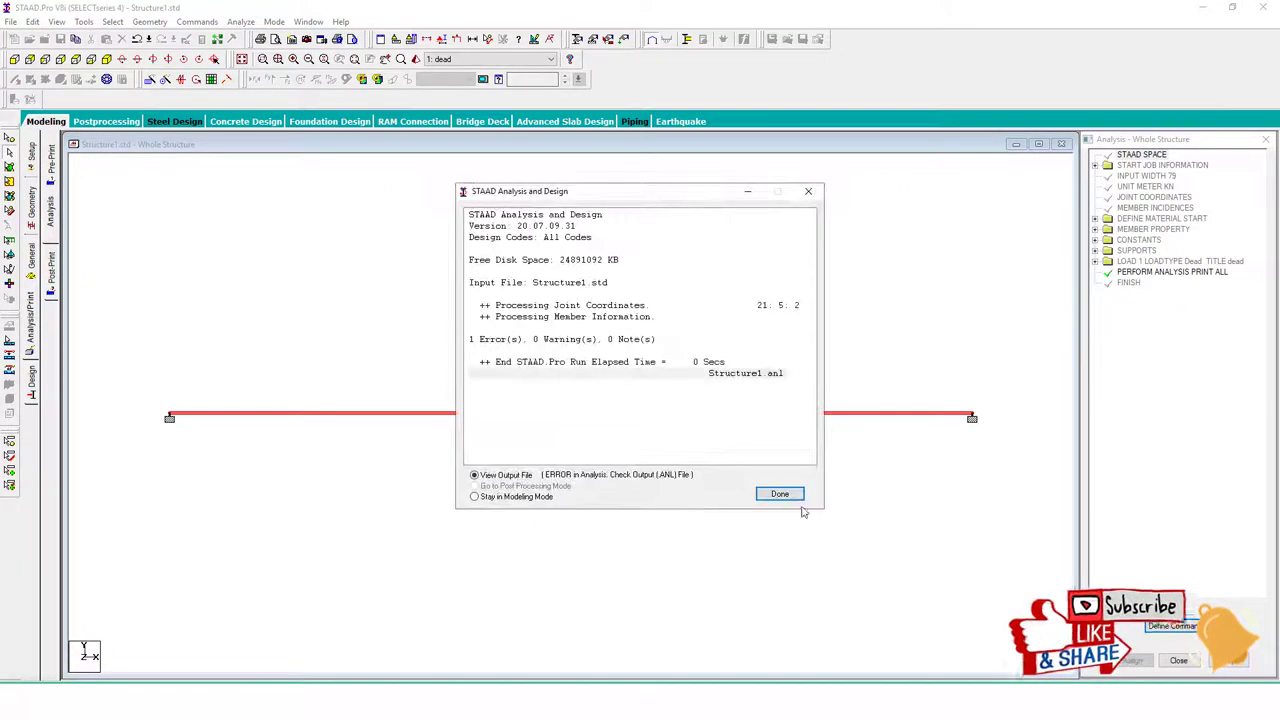
left_click(780, 493)
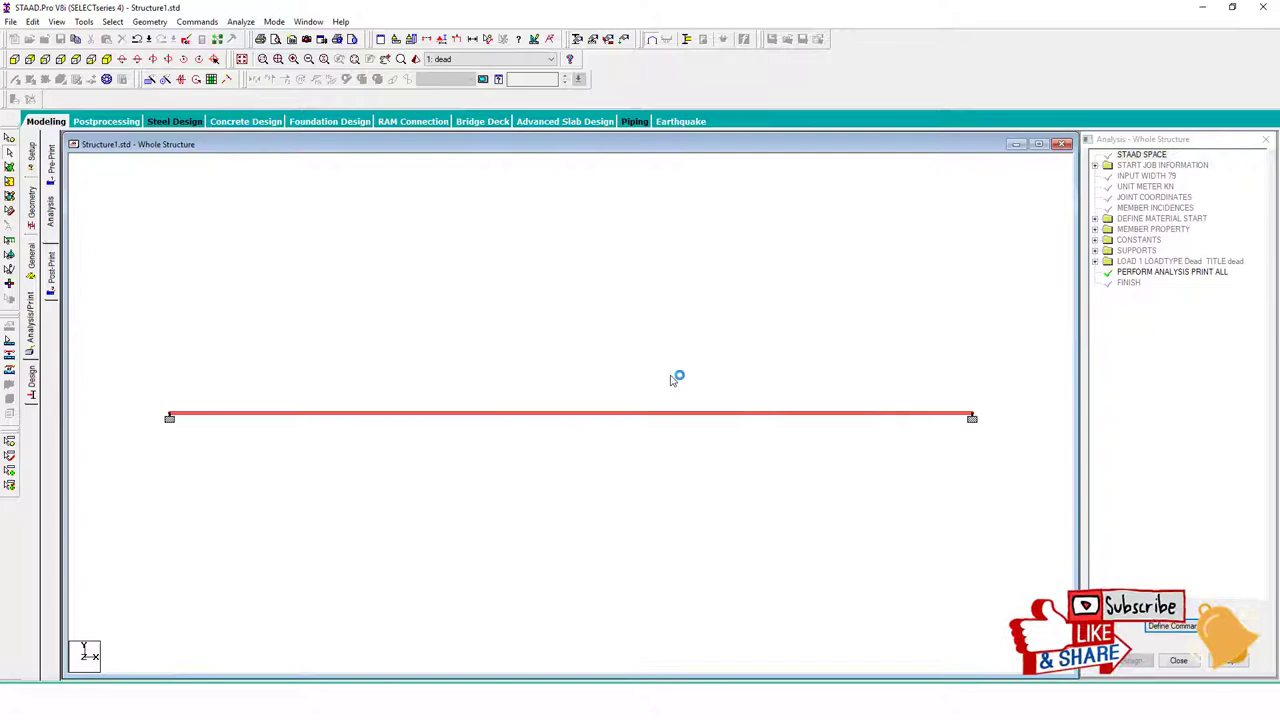
left_click(96, 84)
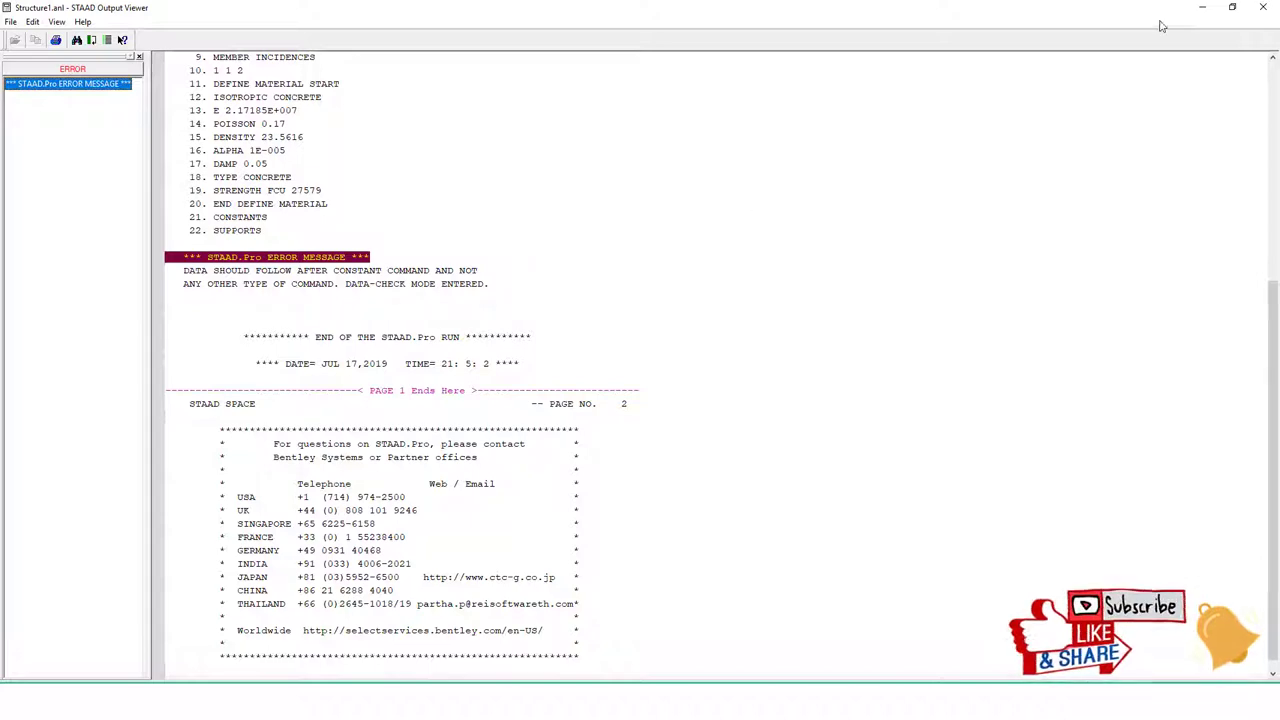
Step: Assign the Rect 0.30x0.30 concrete section to the beam
left_click(1263, 7)
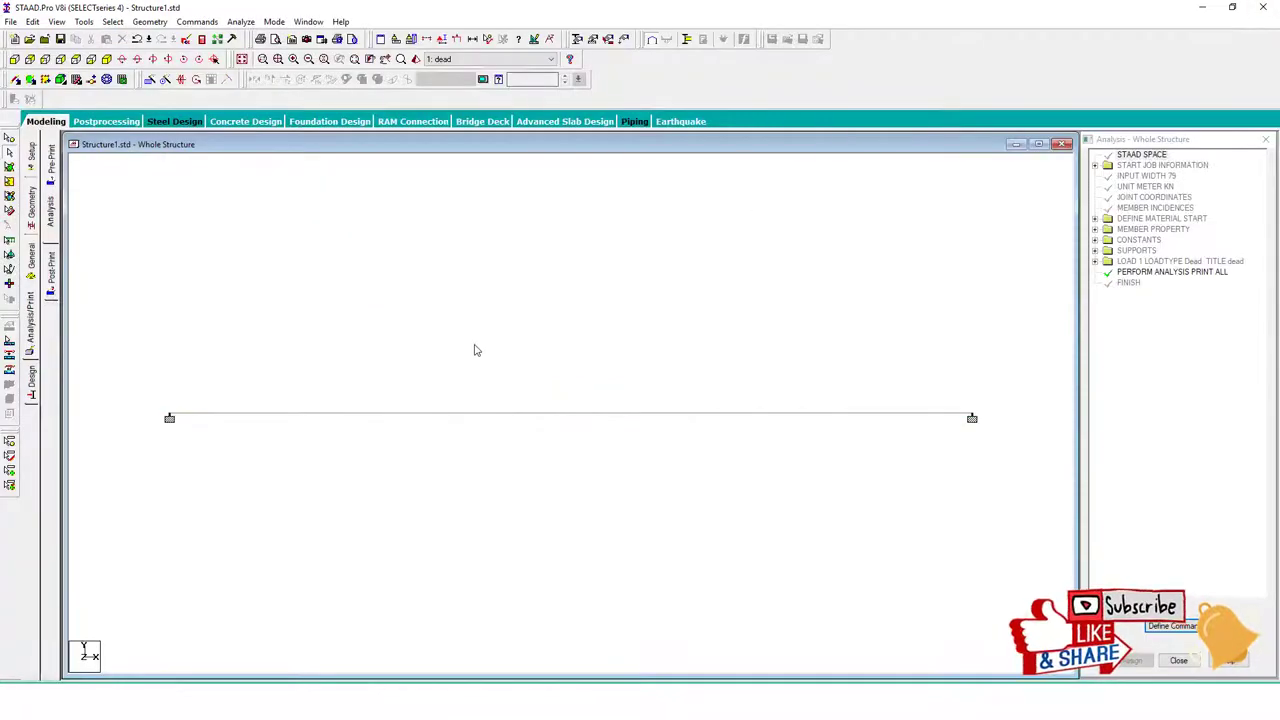
left_click(31, 227)
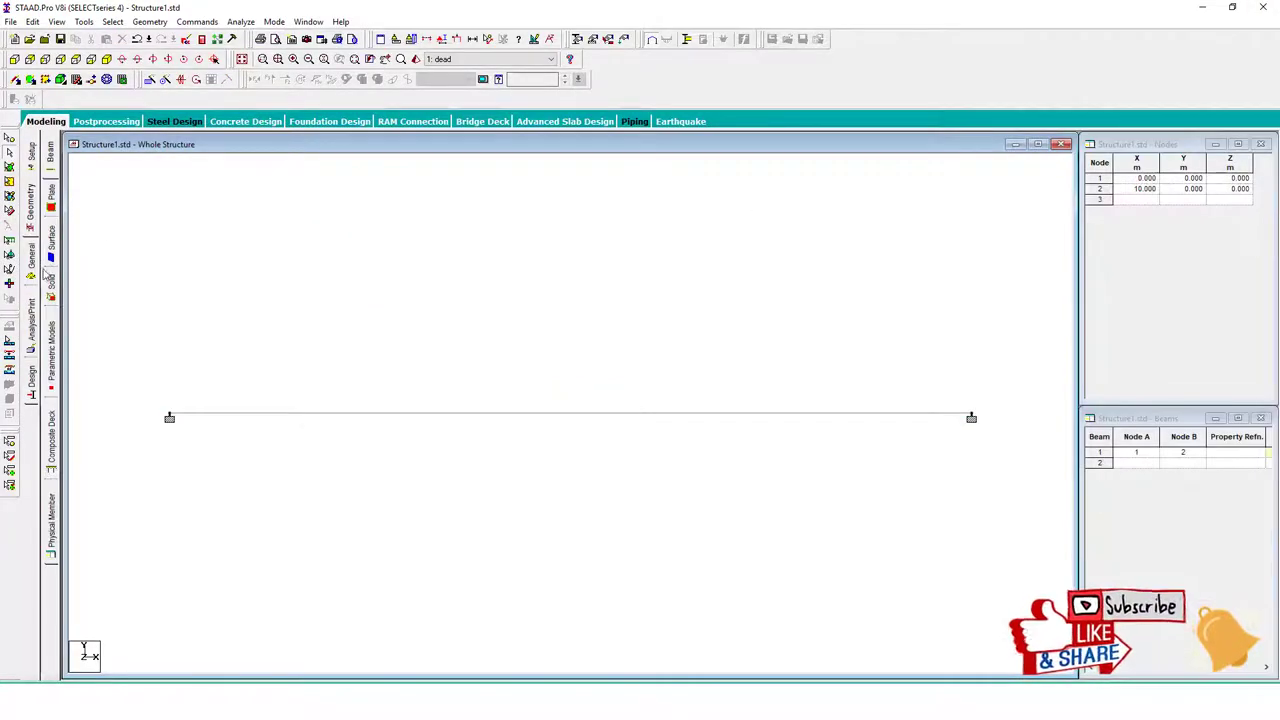
left_click(32, 270)
left_click(1104, 450)
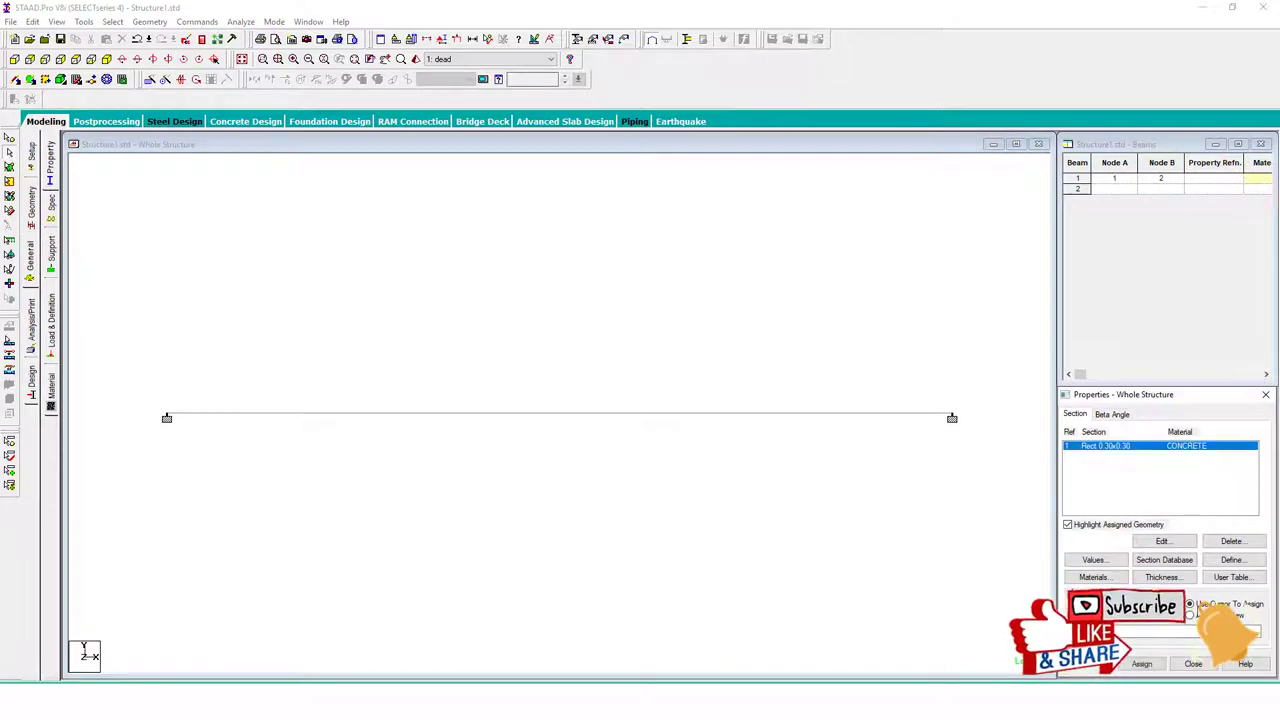
left_click(1141, 663)
left_click(1190, 566)
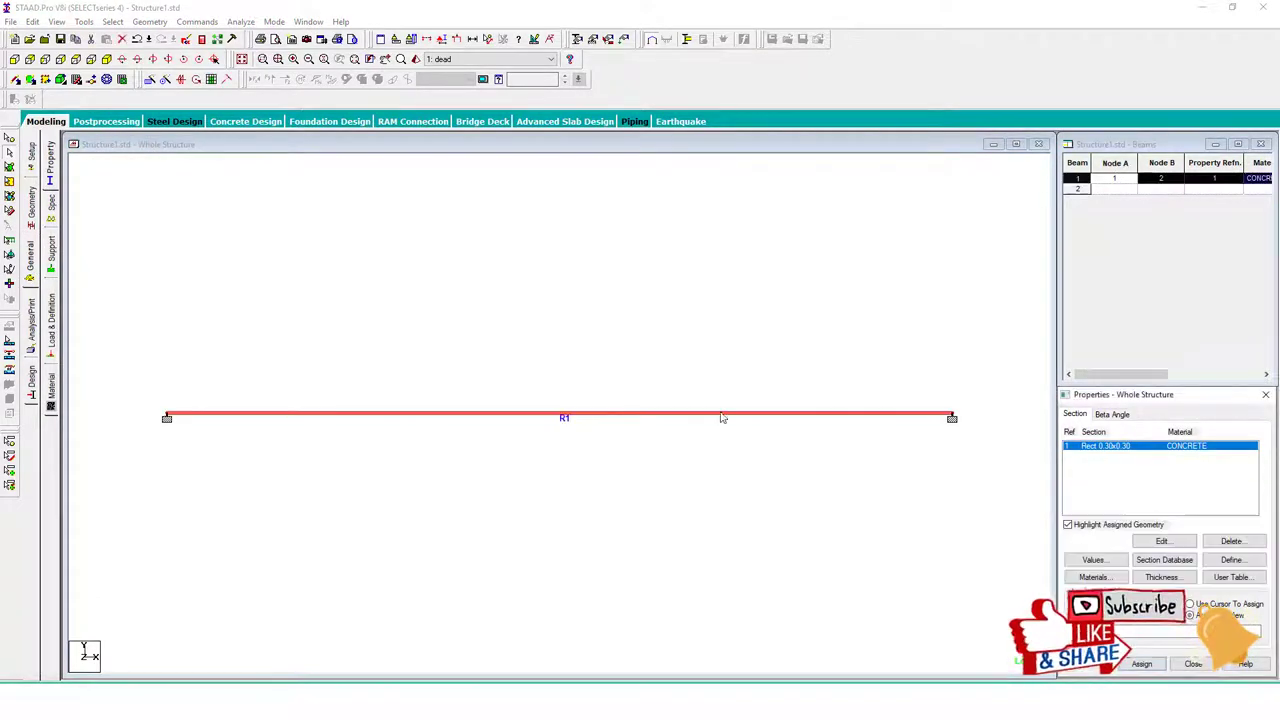
left_click(1193, 663)
Step: Save and rerun the analysis, finishing with 0 errors and 1 warning
left_click(241, 21)
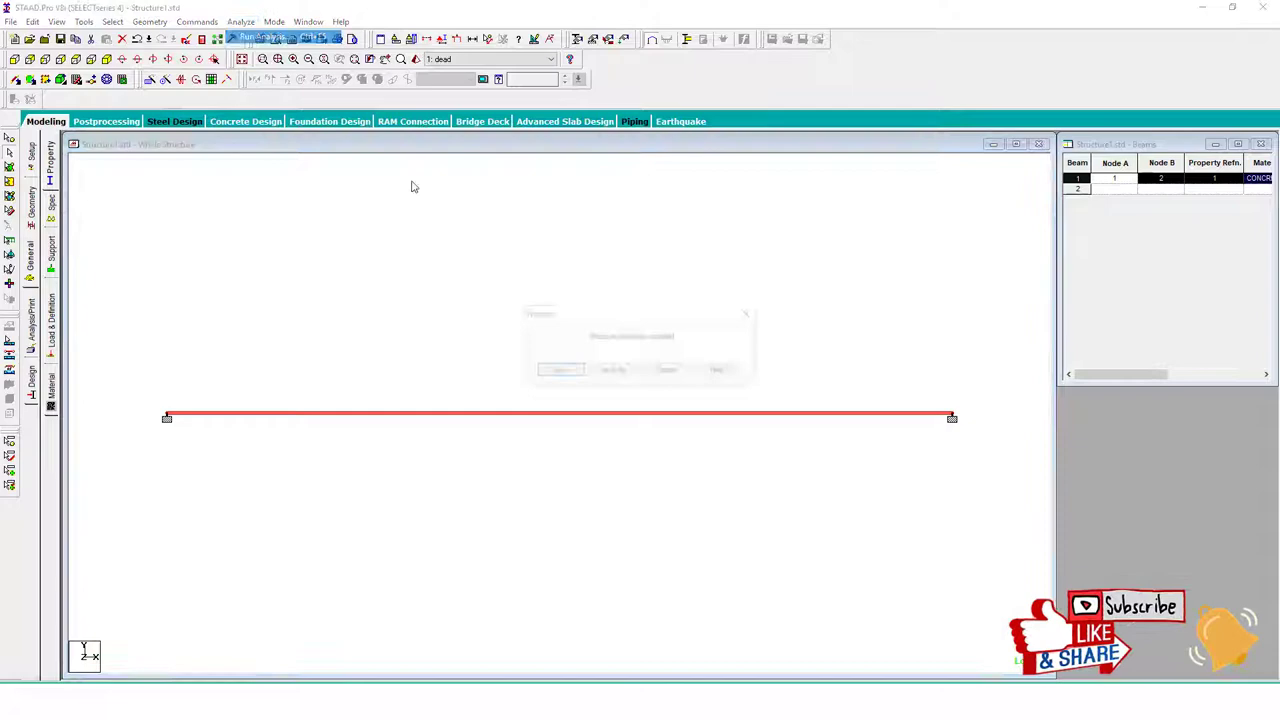
left_click(557, 370)
left_click(775, 496)
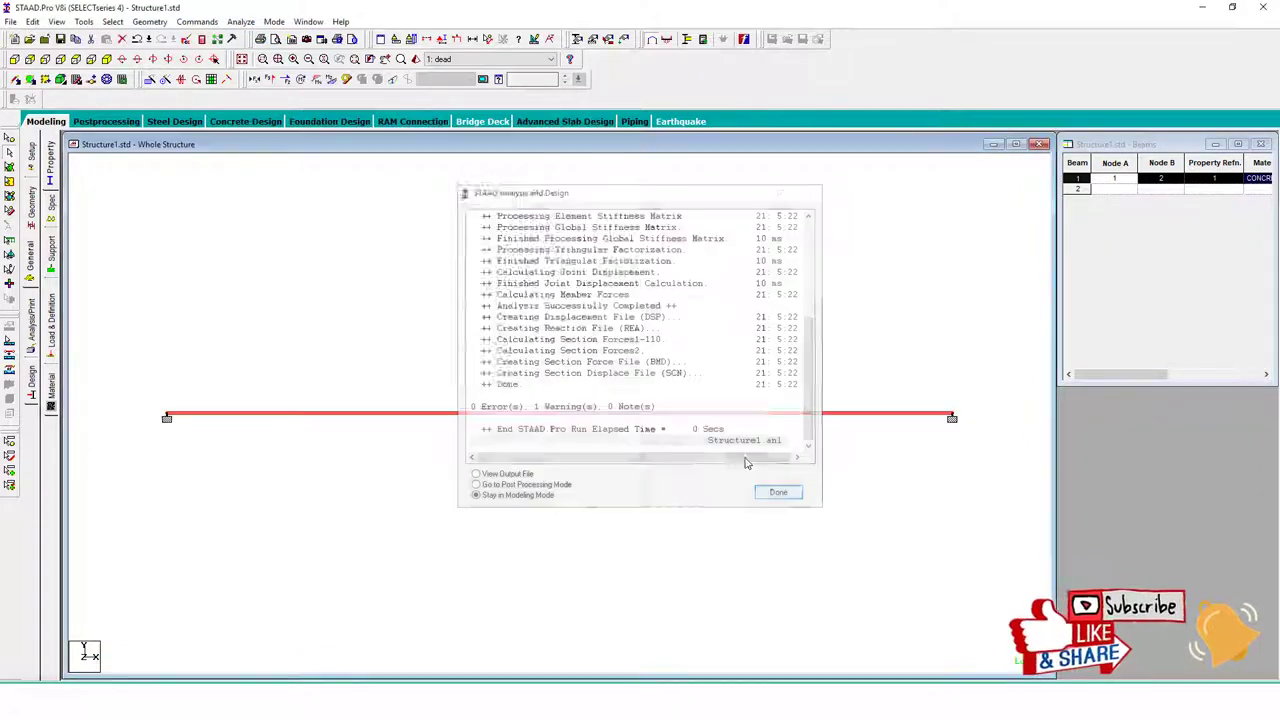
Step: Show the Bending Mz diagram for the dead case, then swap it for Shear Y
left_click(330, 80)
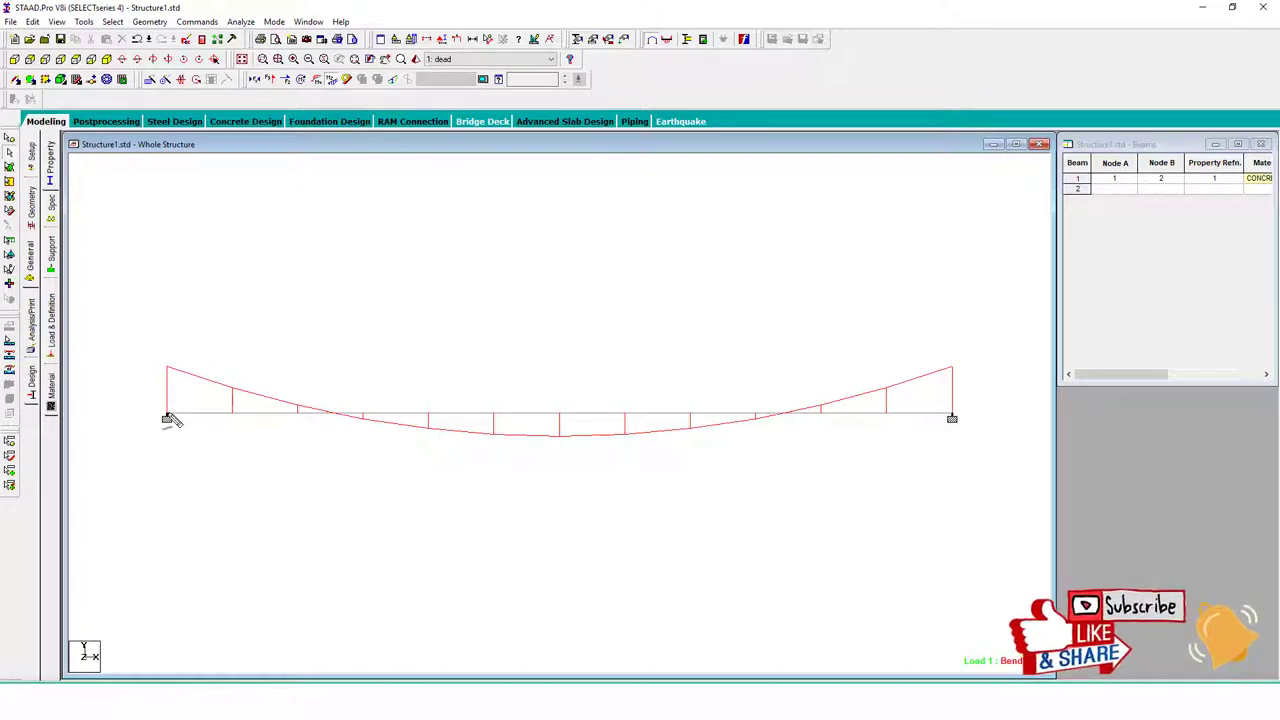
mouse_move(170, 418)
left_mouse_down()
mouse_move(180, 297)
mouse_move(246, 371)
mouse_move(424, 458)
mouse_move(657, 449)
mouse_move(843, 380)
mouse_move(926, 251)
mouse_move(951, 416)
left_mouse_up()
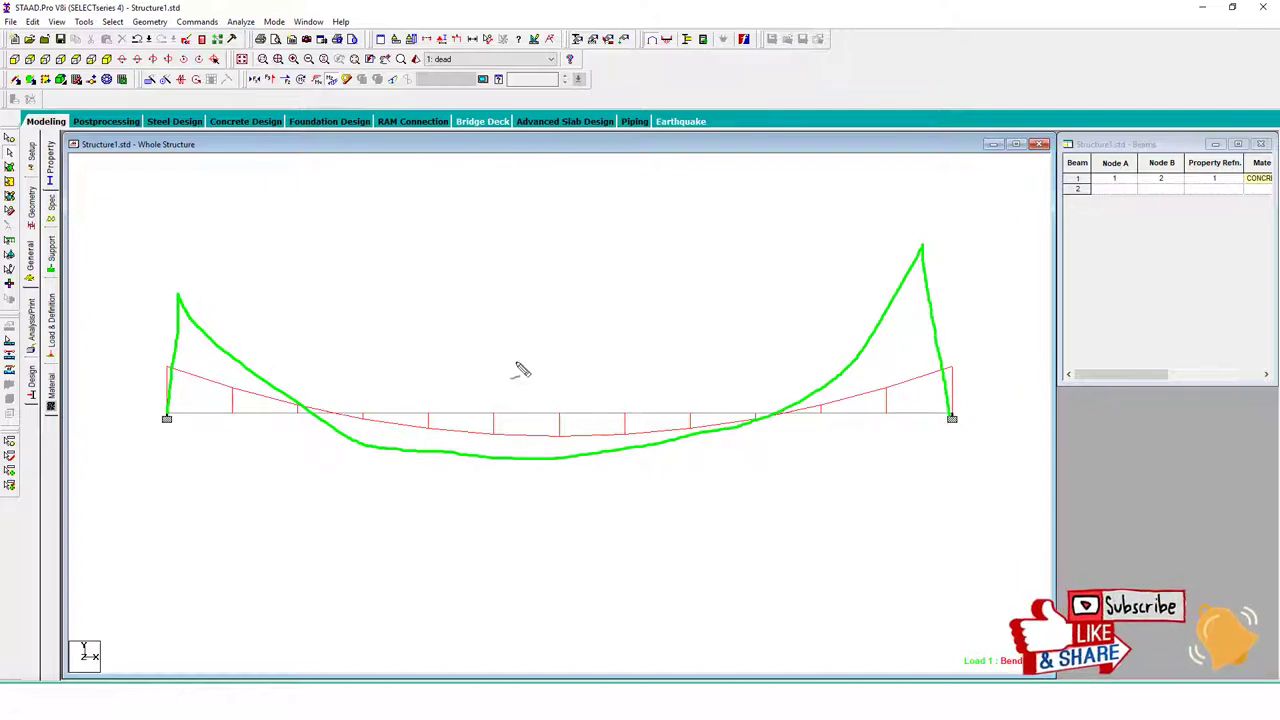
key("e")
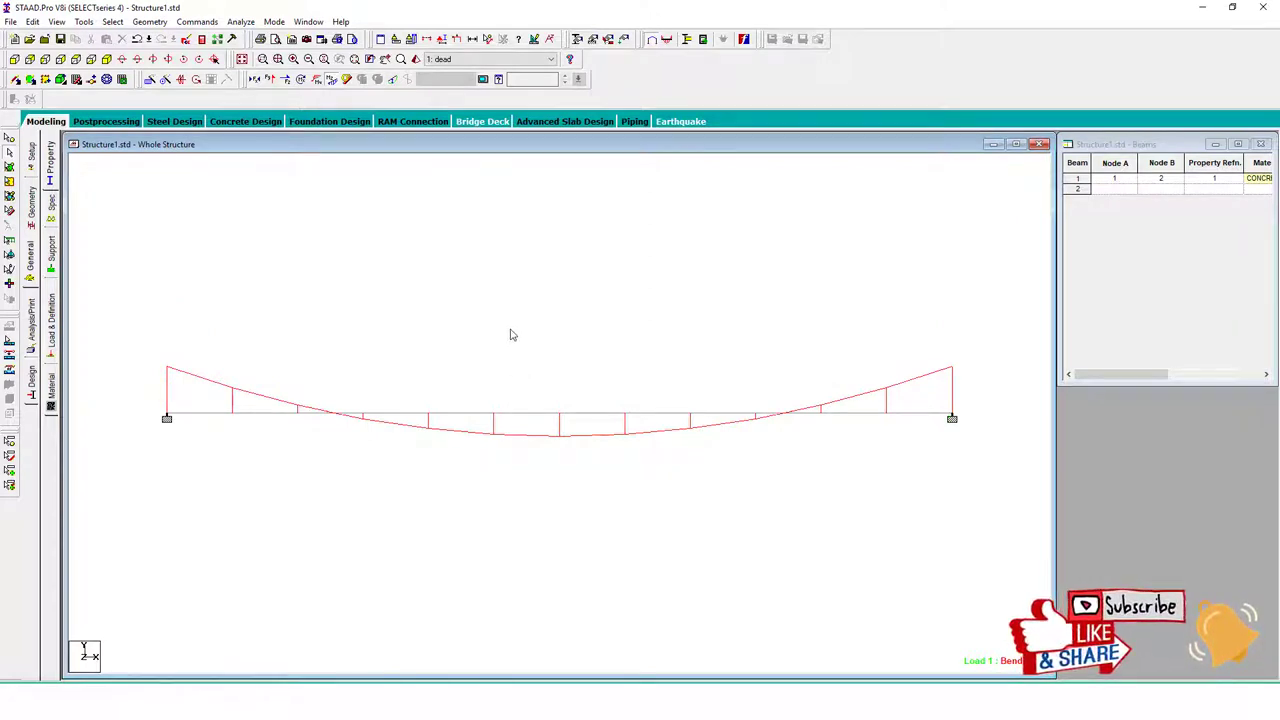
mouse_move(507, 312)
left_mouse_down()
mouse_move(515, 340)
mouse_move(548, 364)
left_mouse_up()
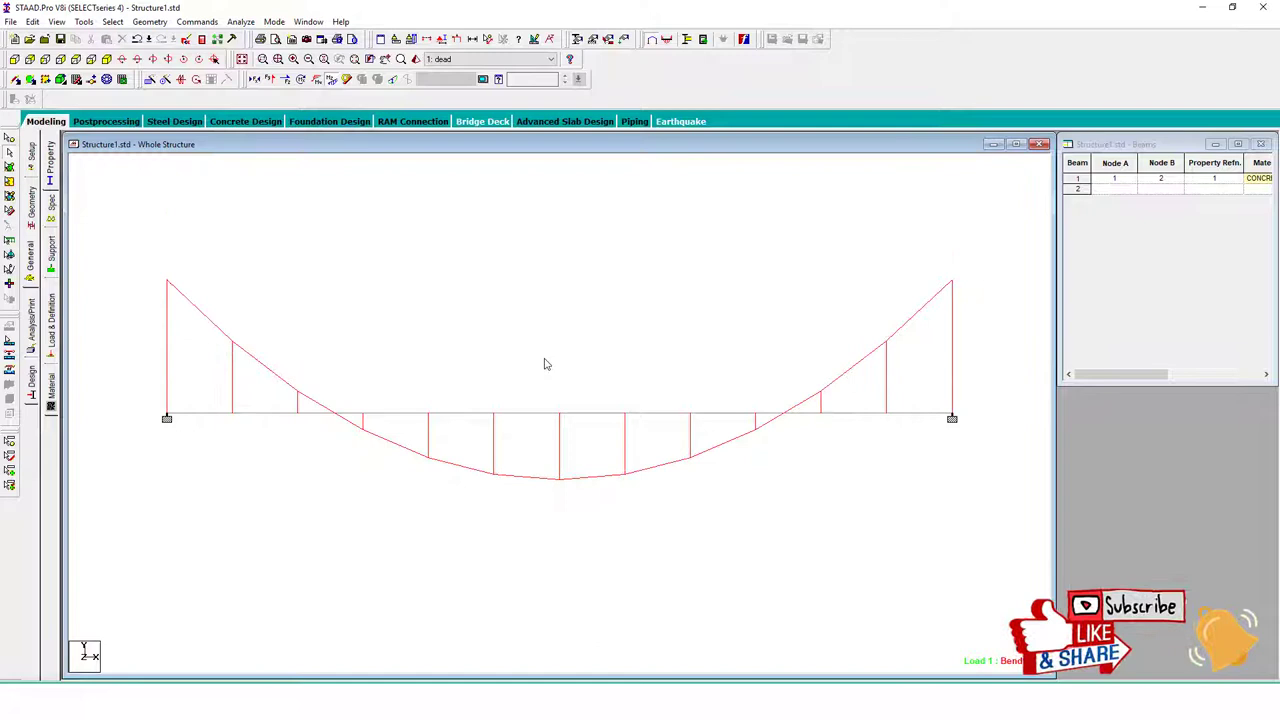
left_click(544, 364)
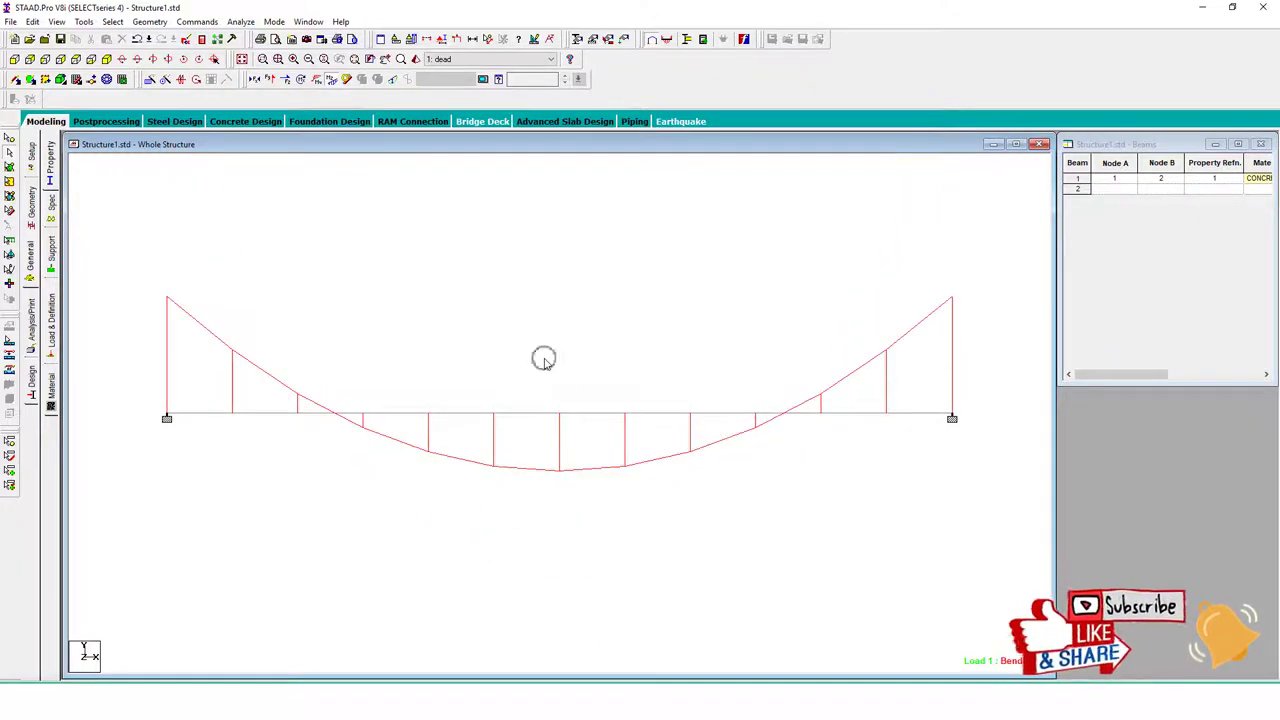
left_click(331, 79)
left_click(268, 78)
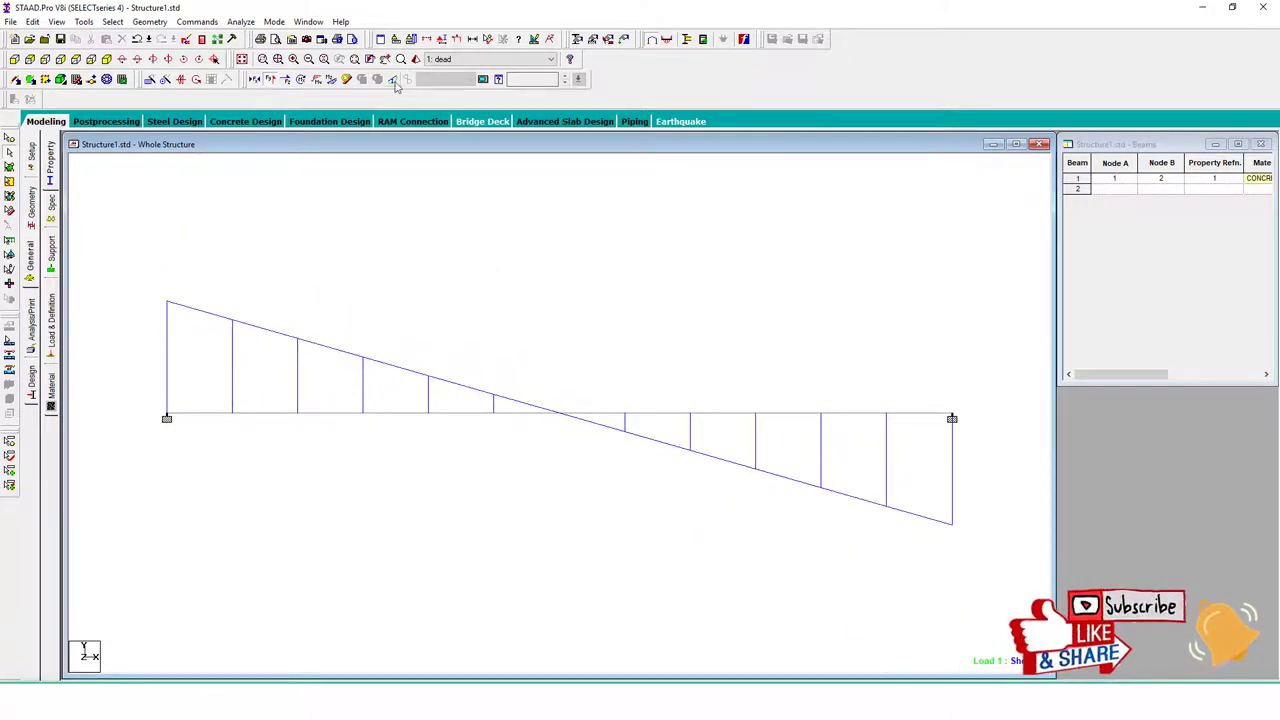
Step: Show the deflected shape and axial force, then switch off all diagrams
left_click(394, 82)
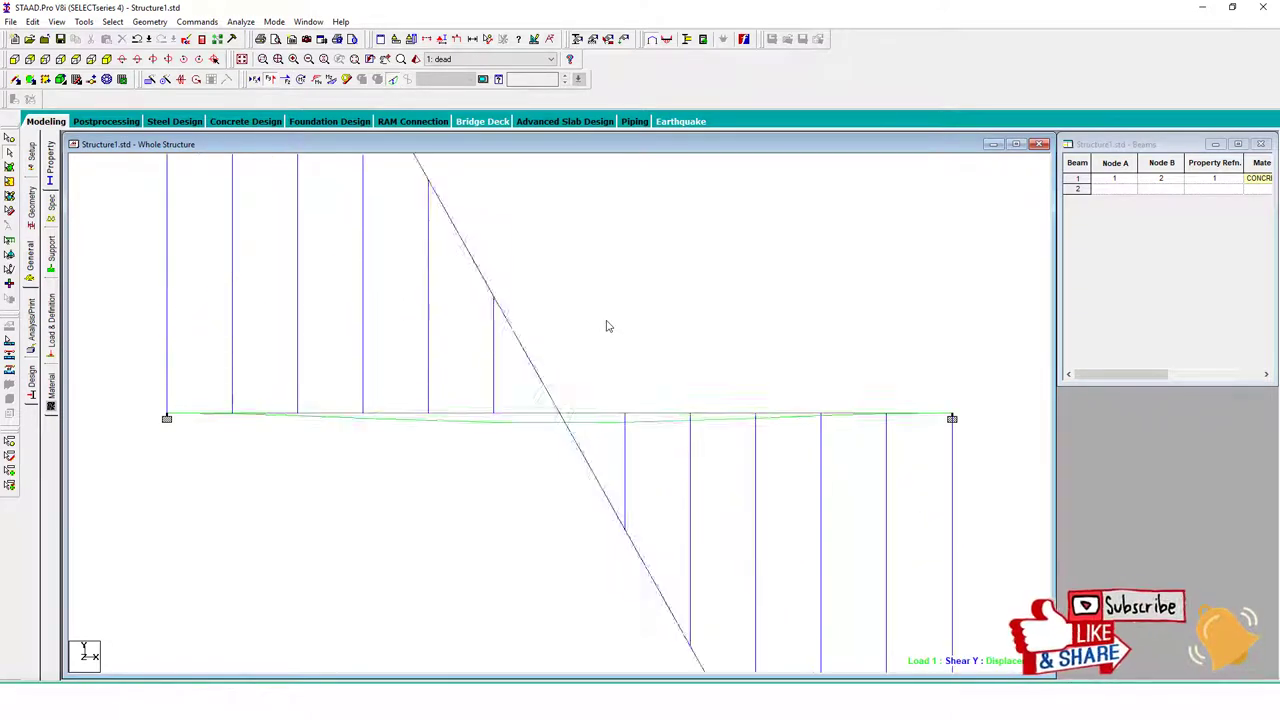
left_click(267, 80)
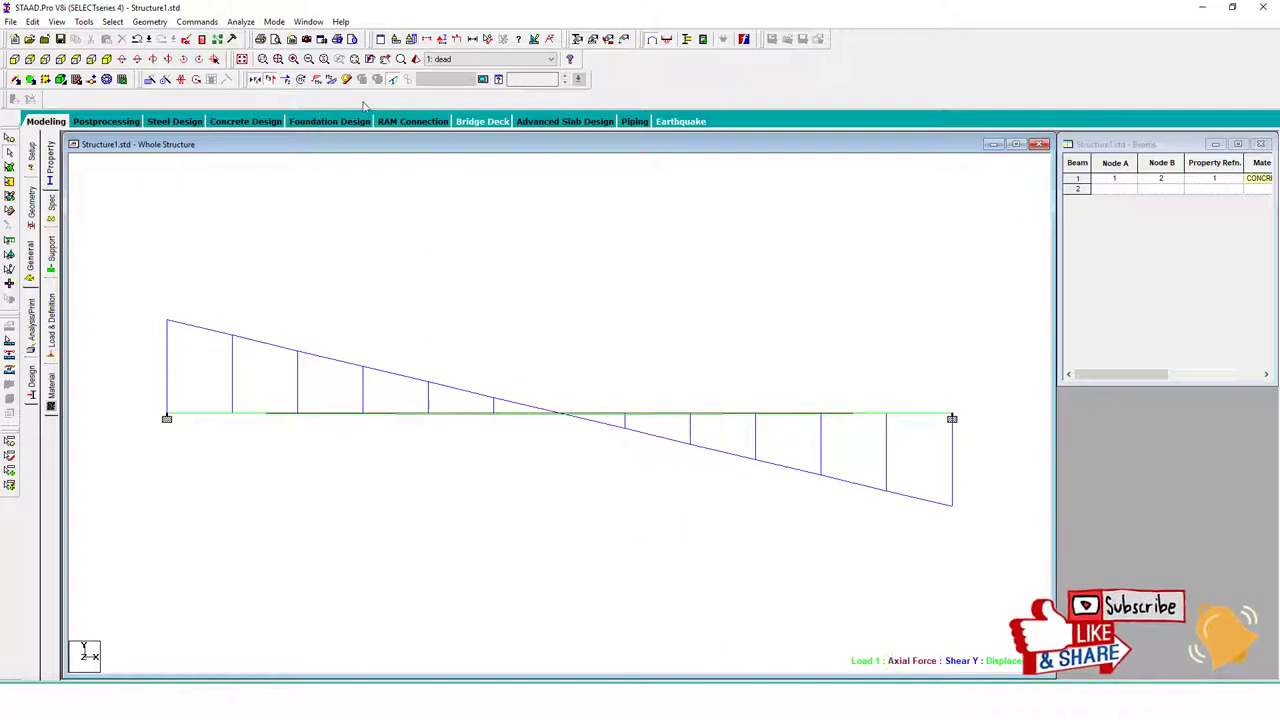
left_click(270, 80)
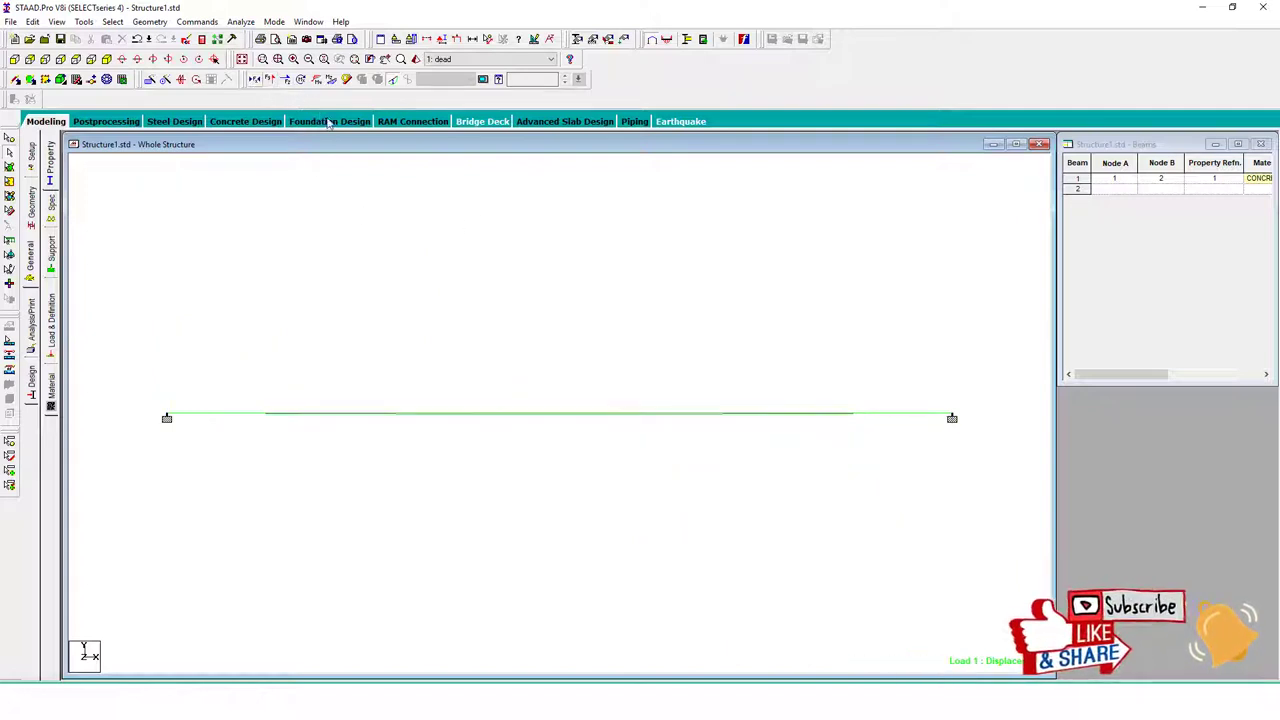
left_click(608, 305)
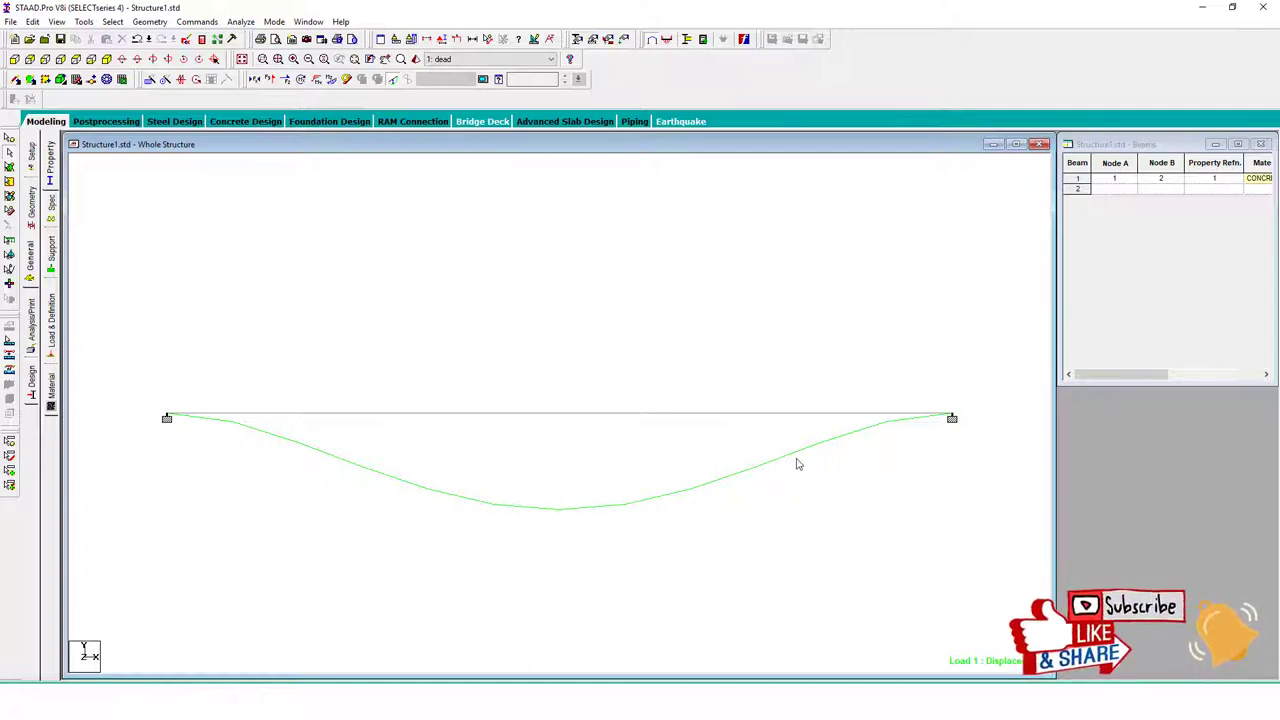
left_click(393, 80)
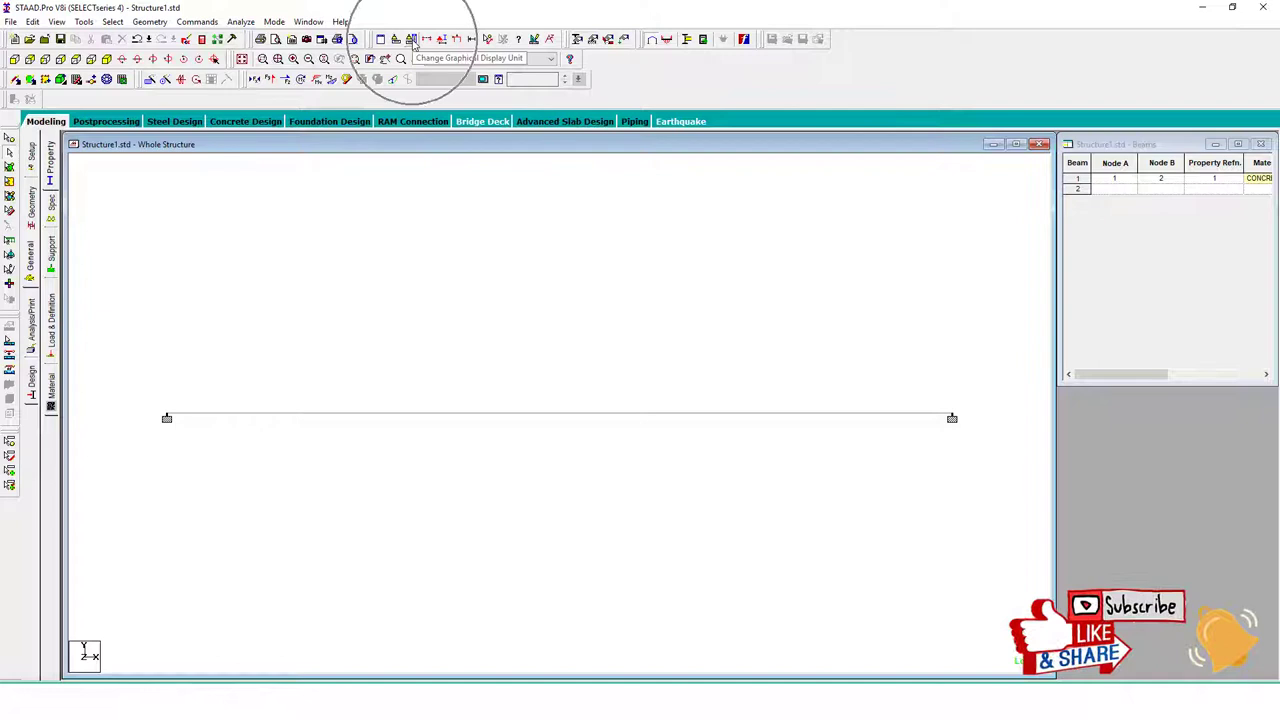
Step: Browse the display and diagram scale settings unchanged, then redisplay the bending moment diagram
left_click(411, 39)
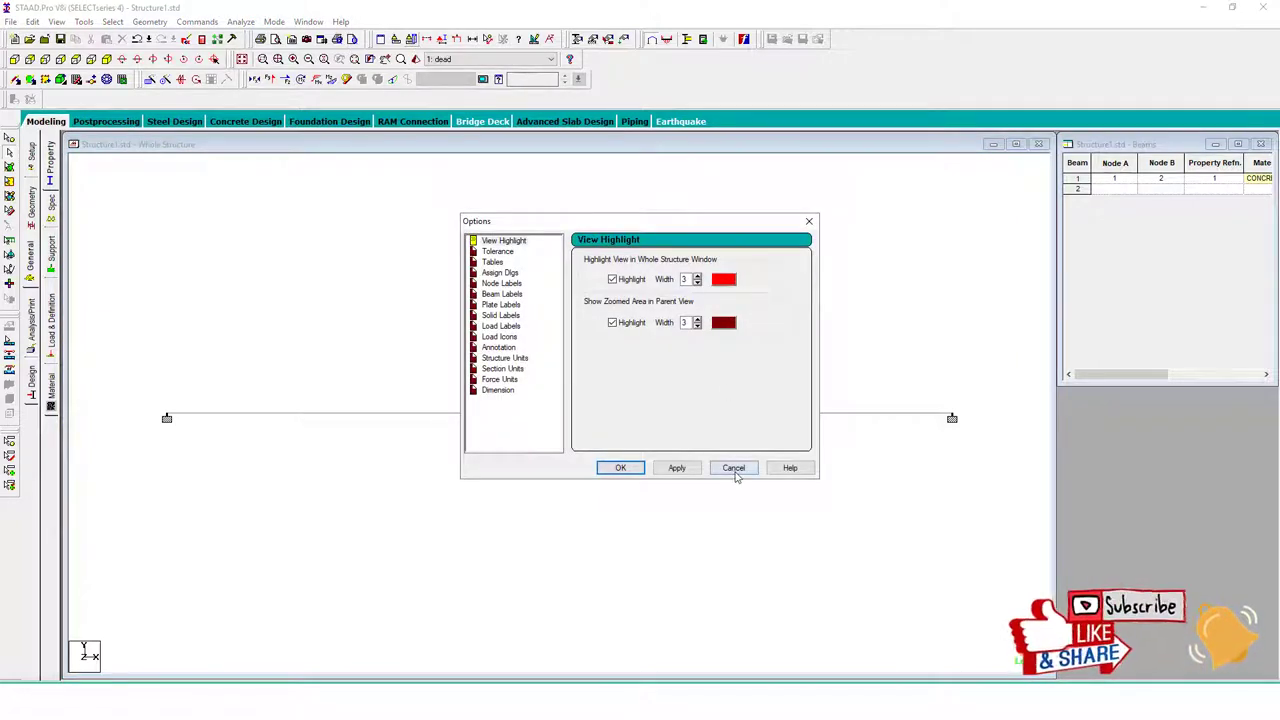
left_click(734, 468)
left_click(443, 40)
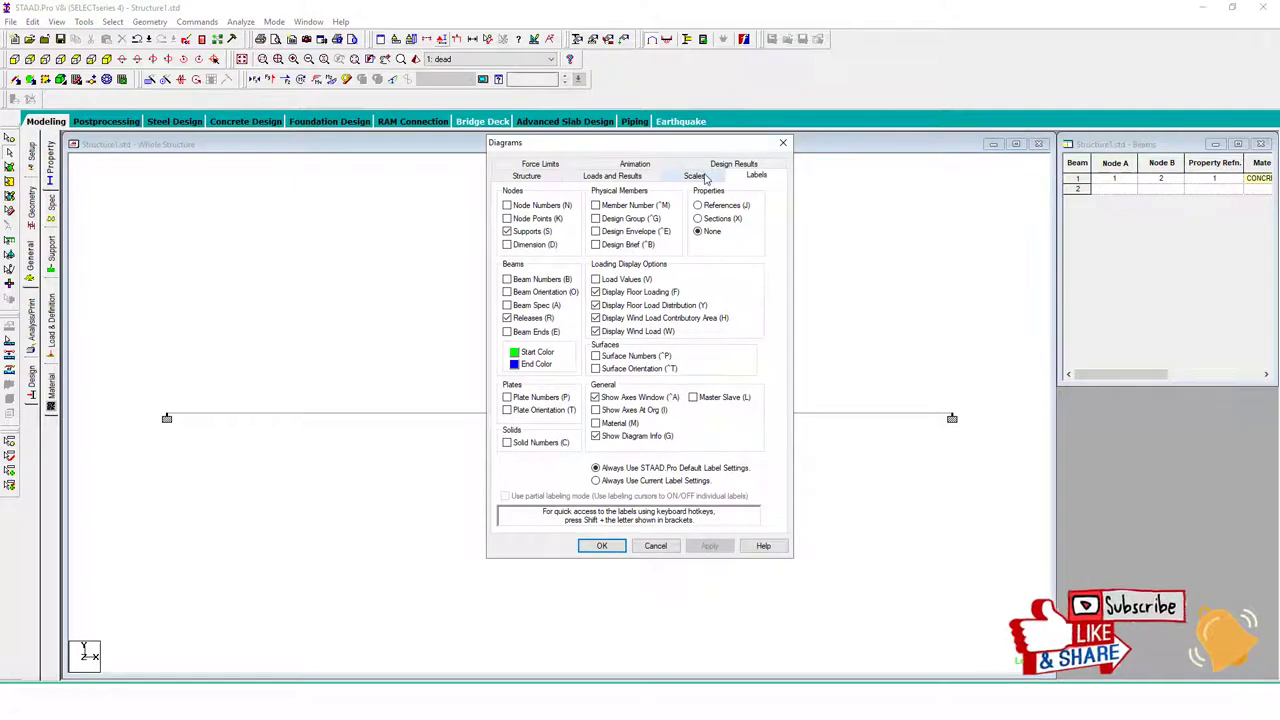
left_click(697, 176)
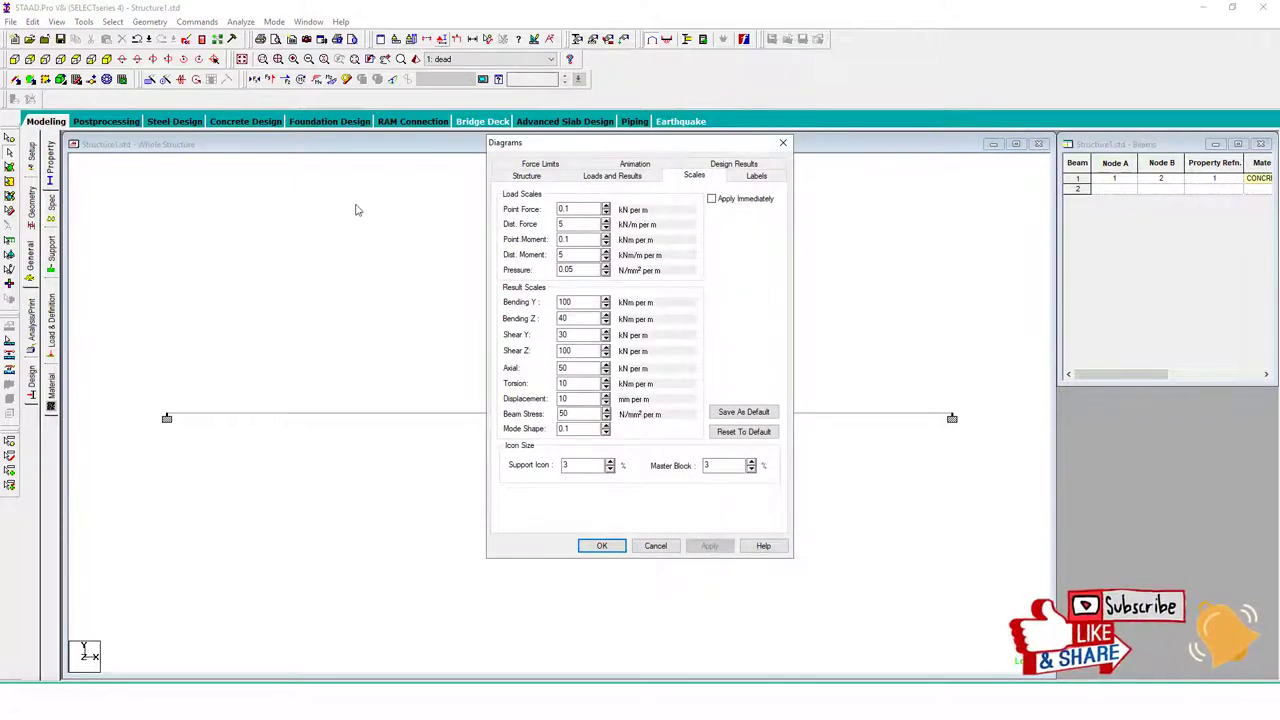
left_click(655, 545)
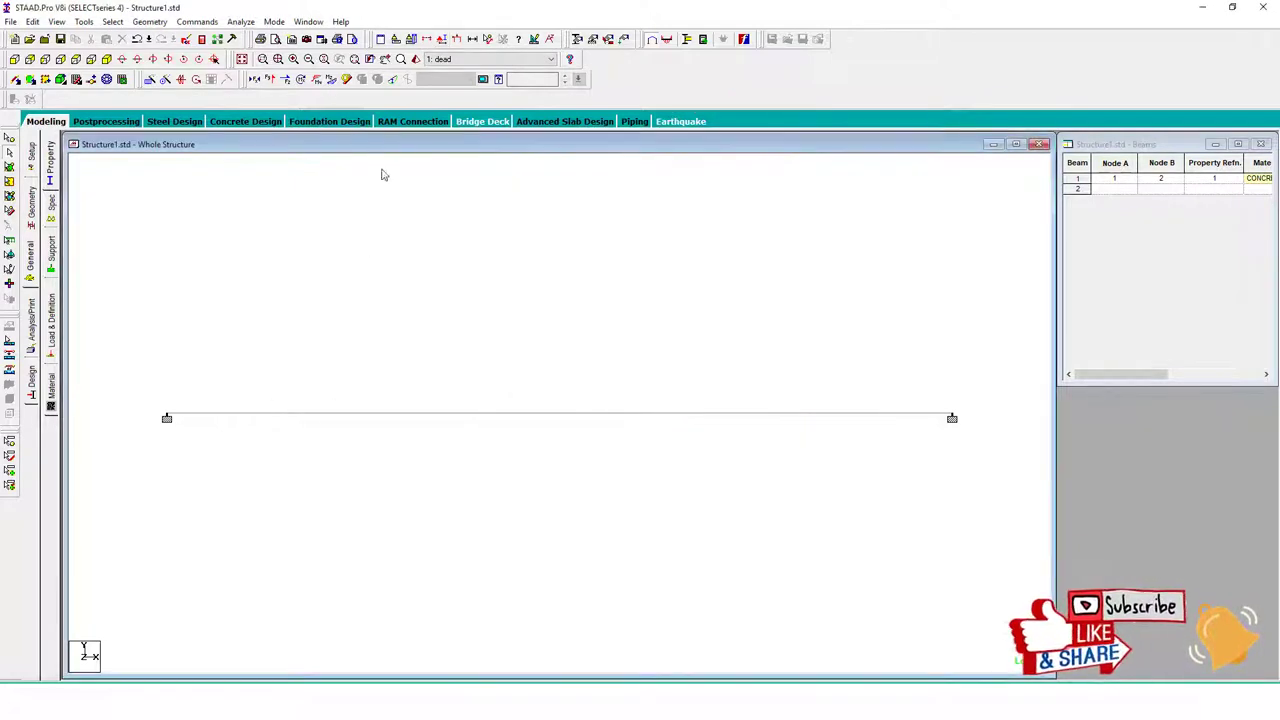
left_click(332, 80)
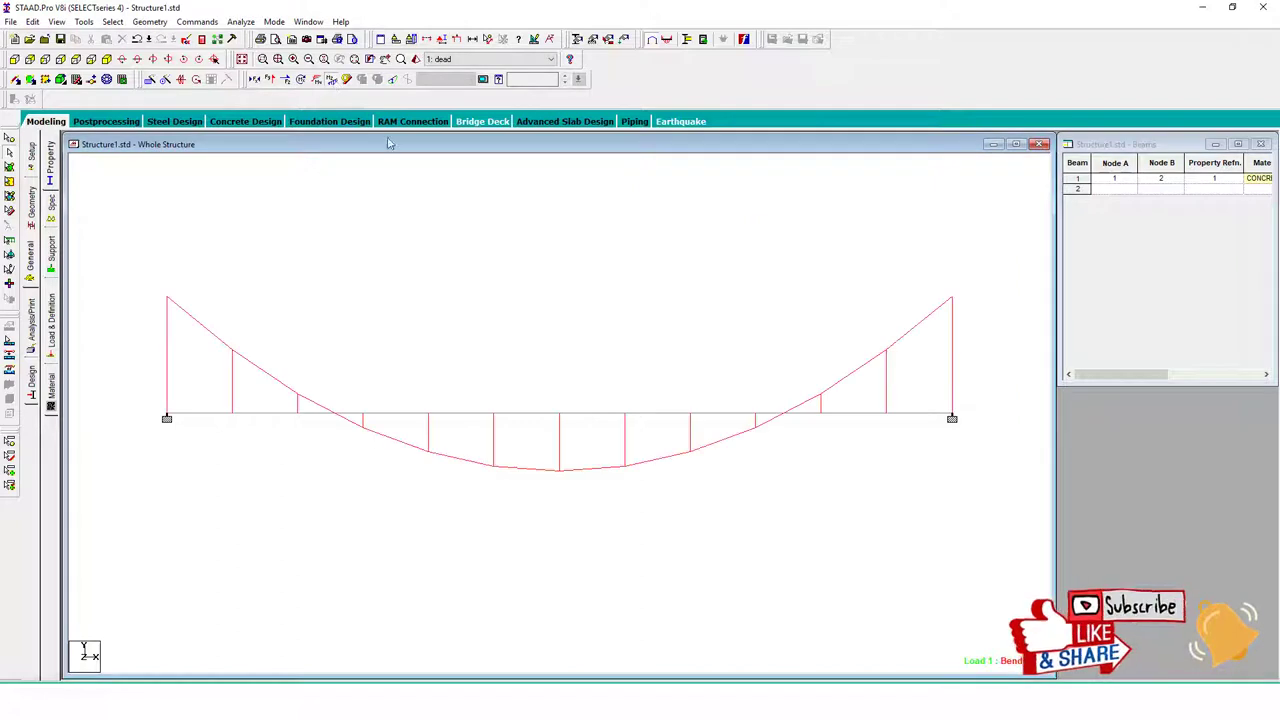
Step: Set the Bending Z diagram scale to 60
left_click(441, 39)
left_click(693, 176)
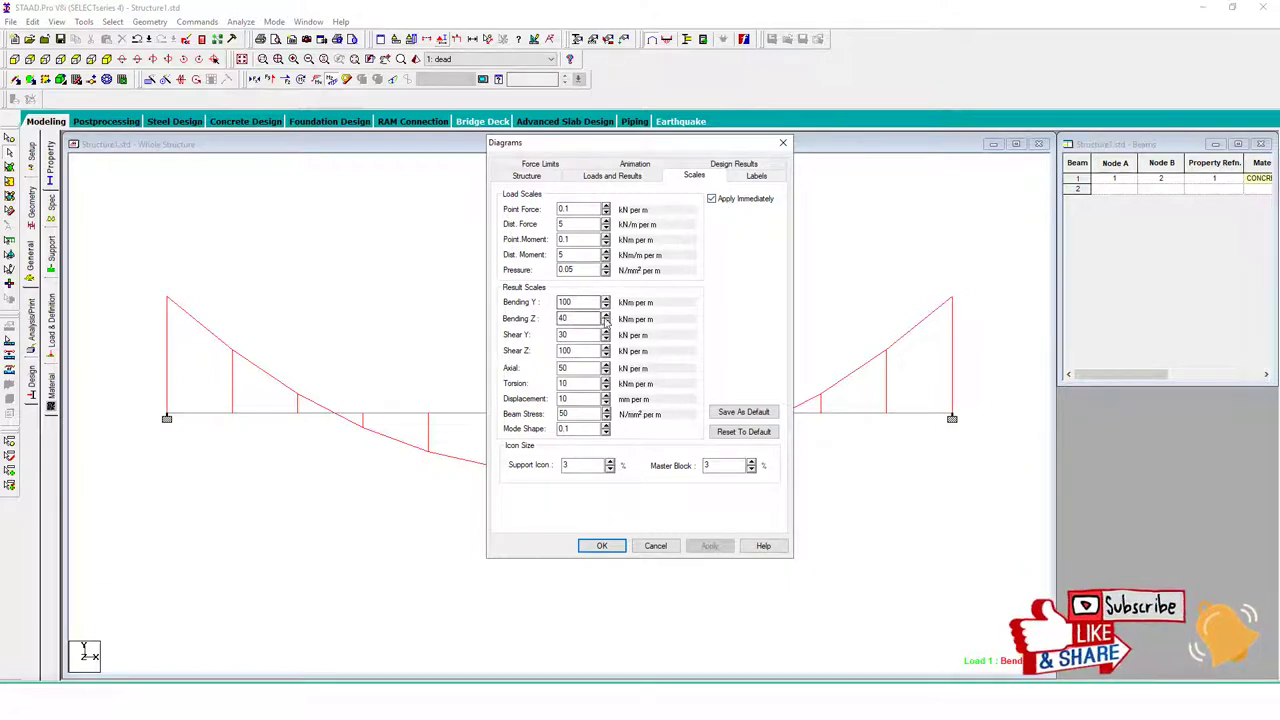
left_click(605, 315)
left_click(605, 315)
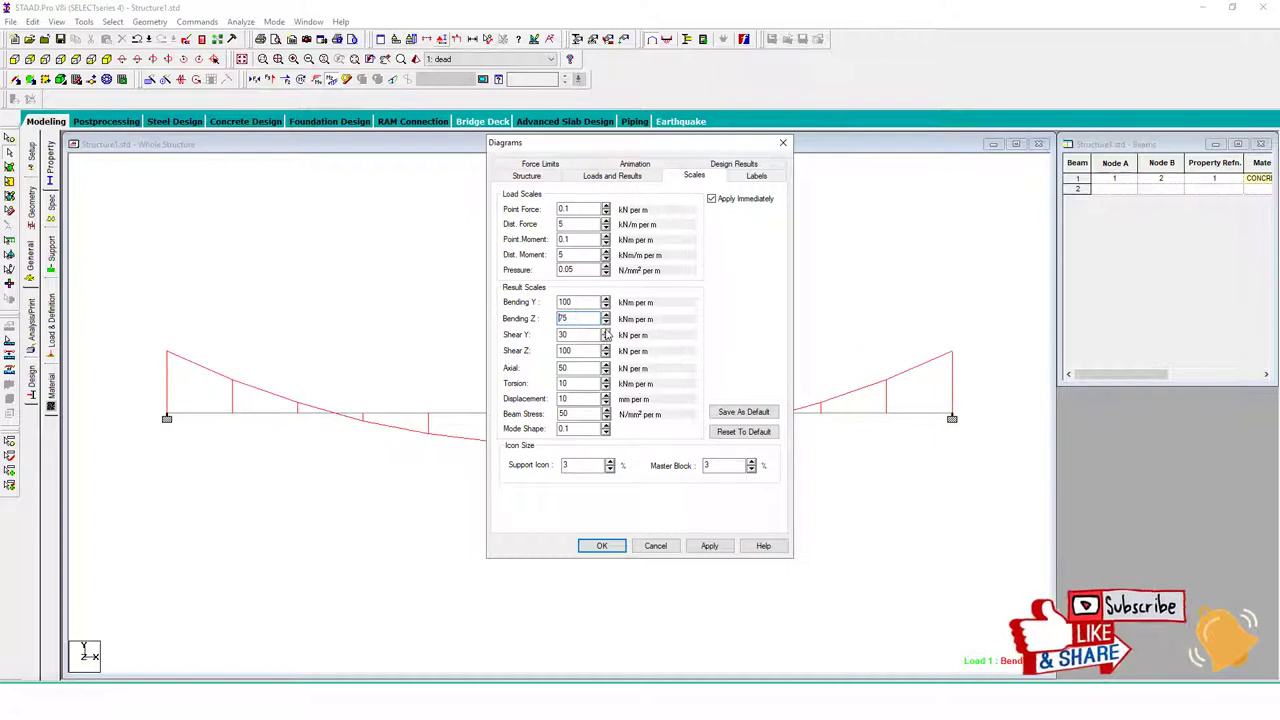
left_click(605, 322)
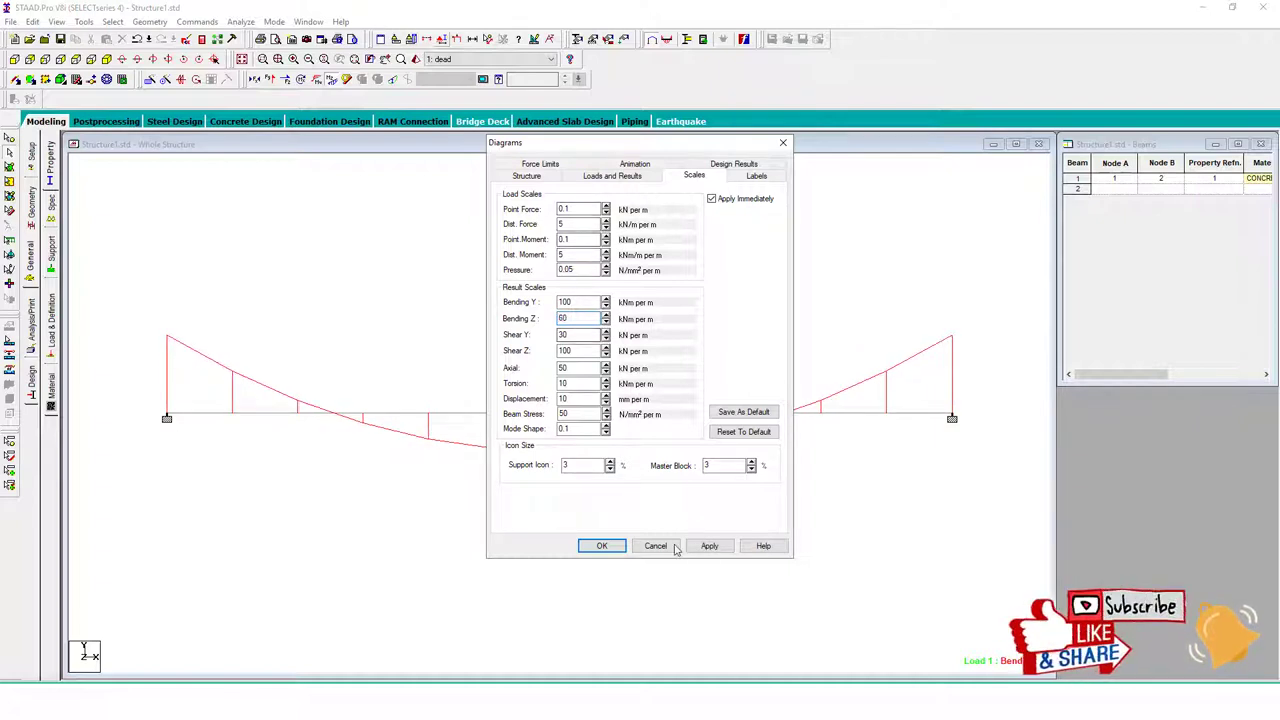
left_click(676, 550)
Step: Display the dead case's self-weight and uniform load on the beam
left_click(55, 340)
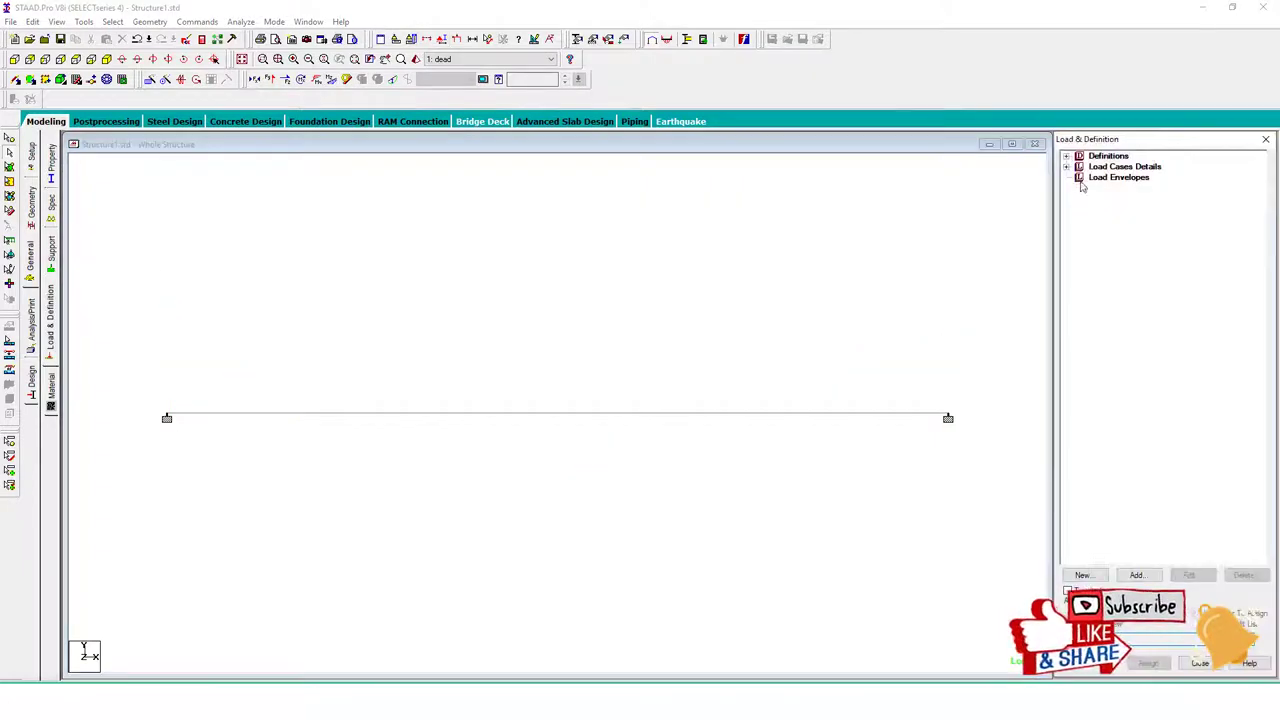
left_click(1066, 166)
left_click(1080, 177)
left_click(1140, 188)
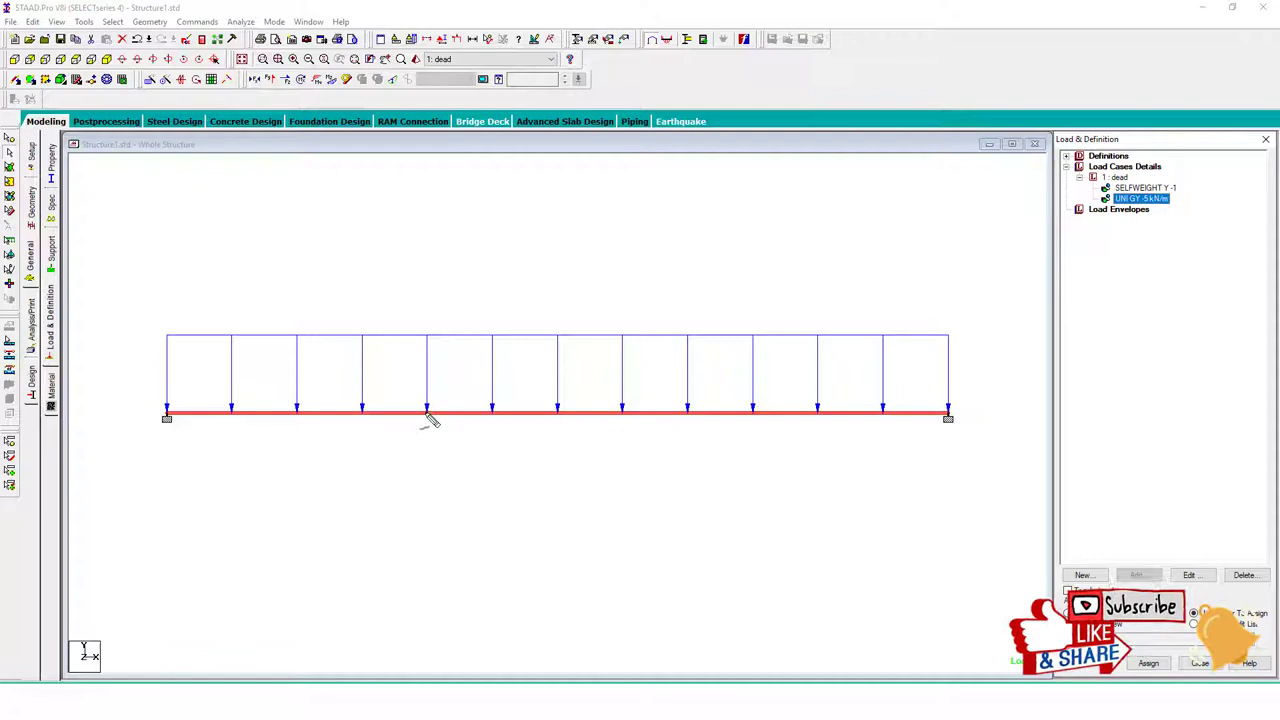
mouse_move(428, 410)
left_mouse_down()
mouse_move(490, 315)
mouse_move(497, 420)
left_mouse_up()
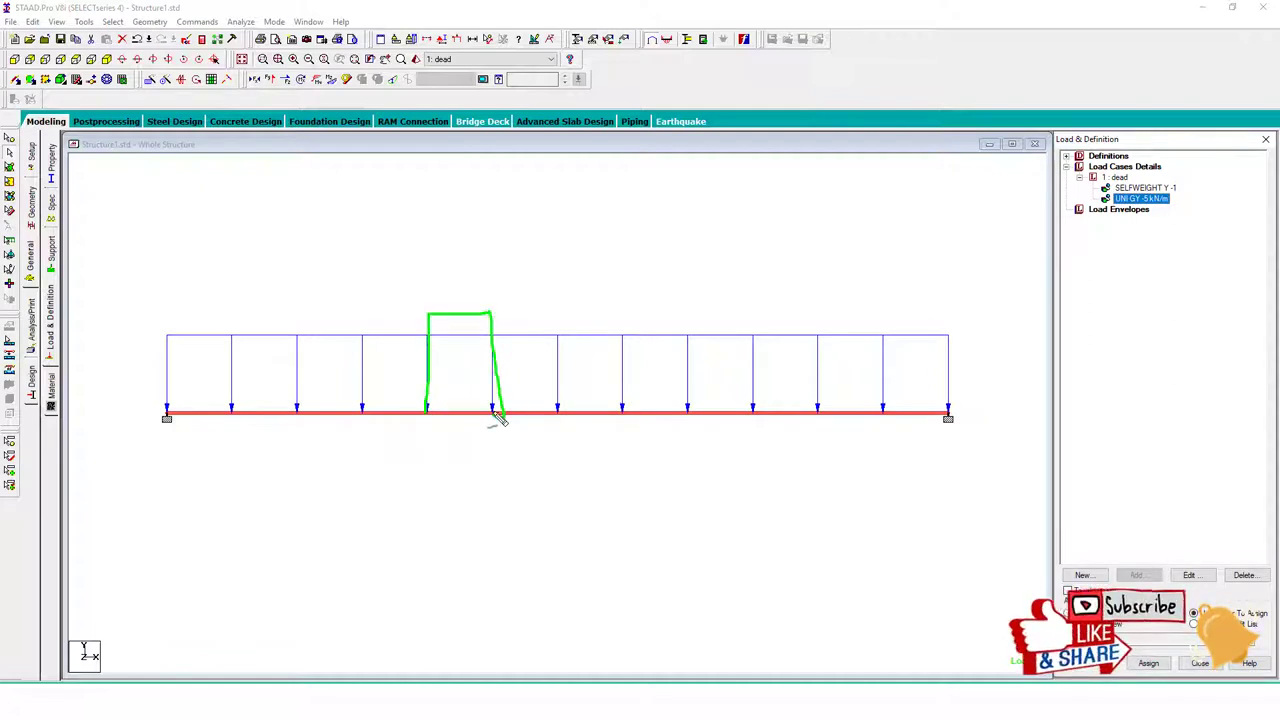
Step: With Apply Immediately ticked, set the distributed force scale to 6
left_click(448, 39)
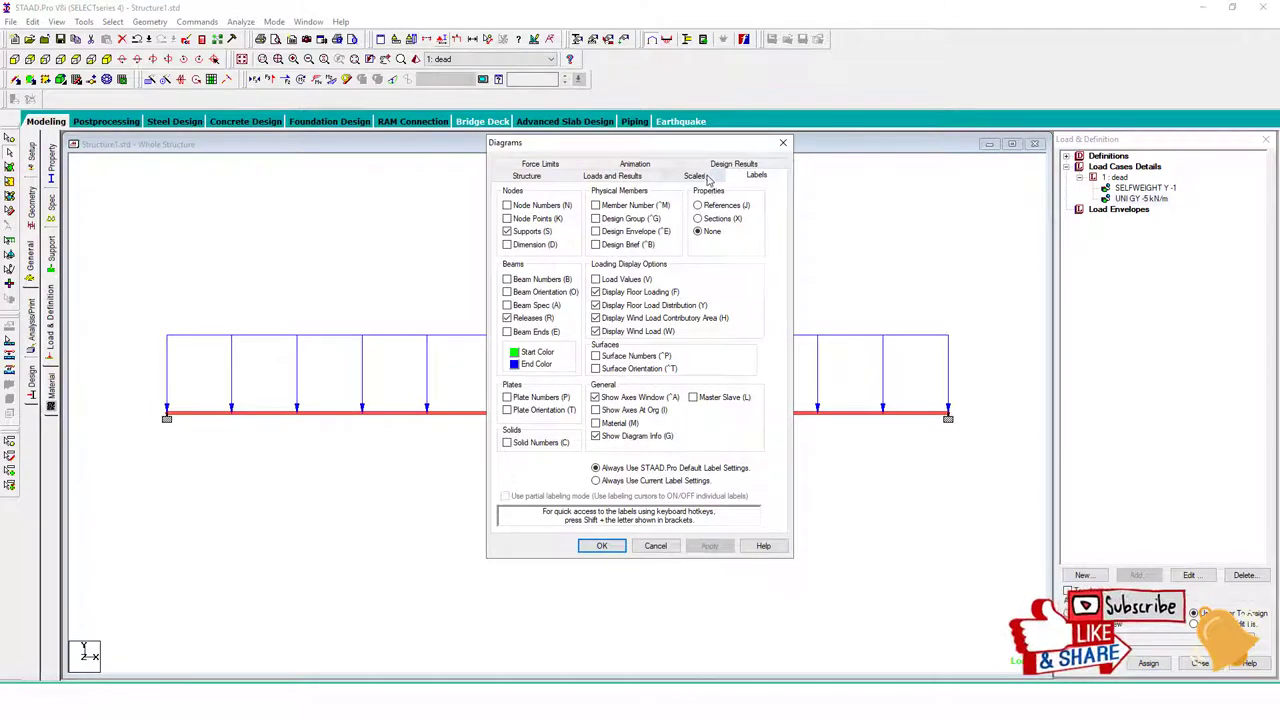
left_click(705, 177)
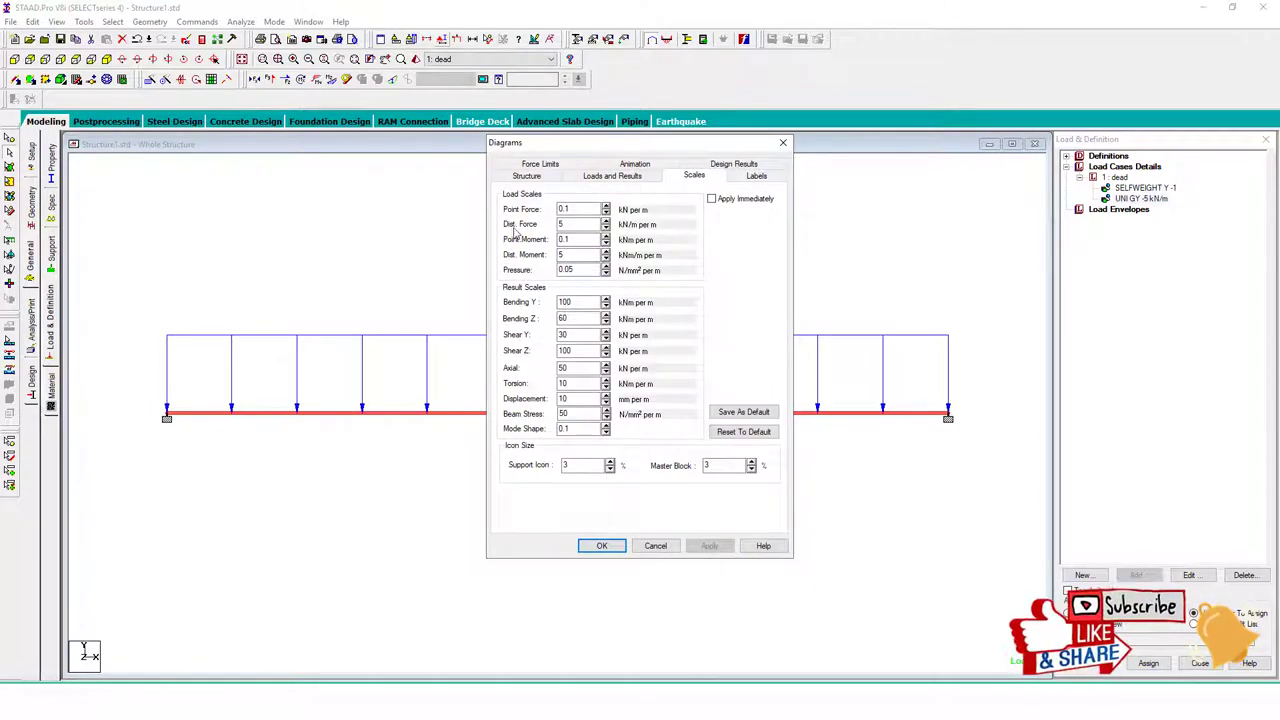
left_click(731, 203)
left_click(606, 222)
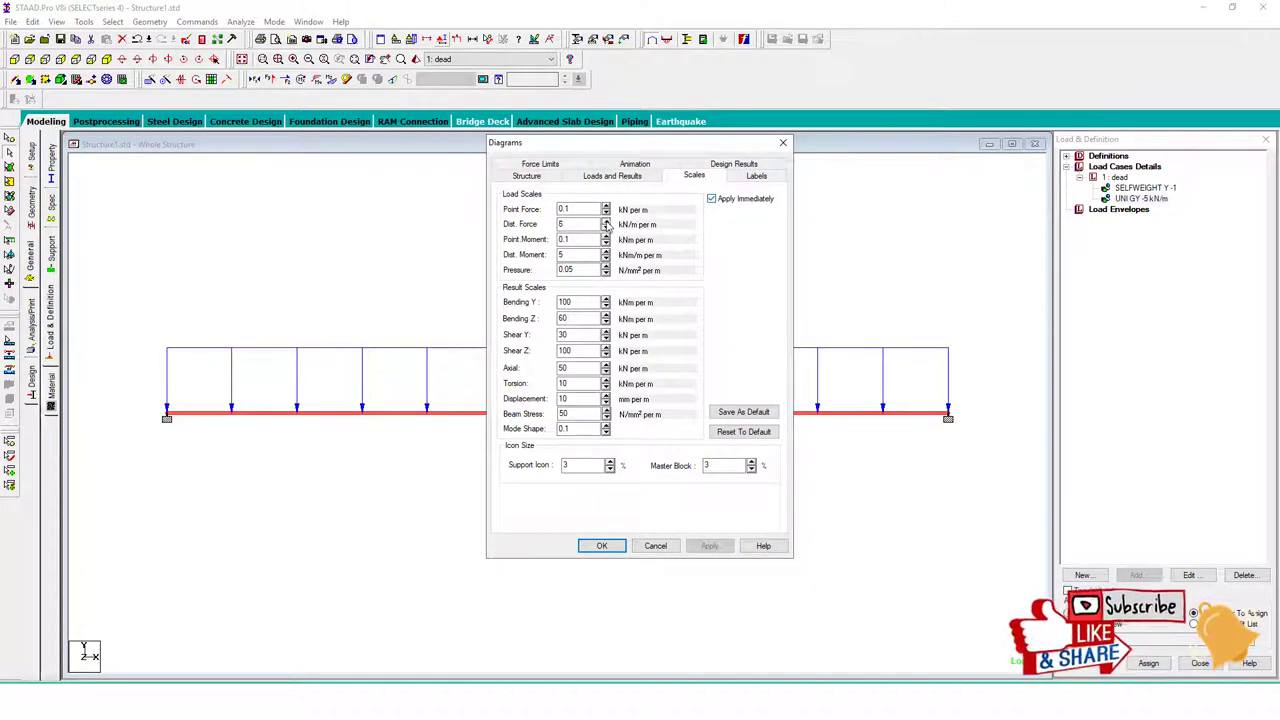
left_click(606, 230)
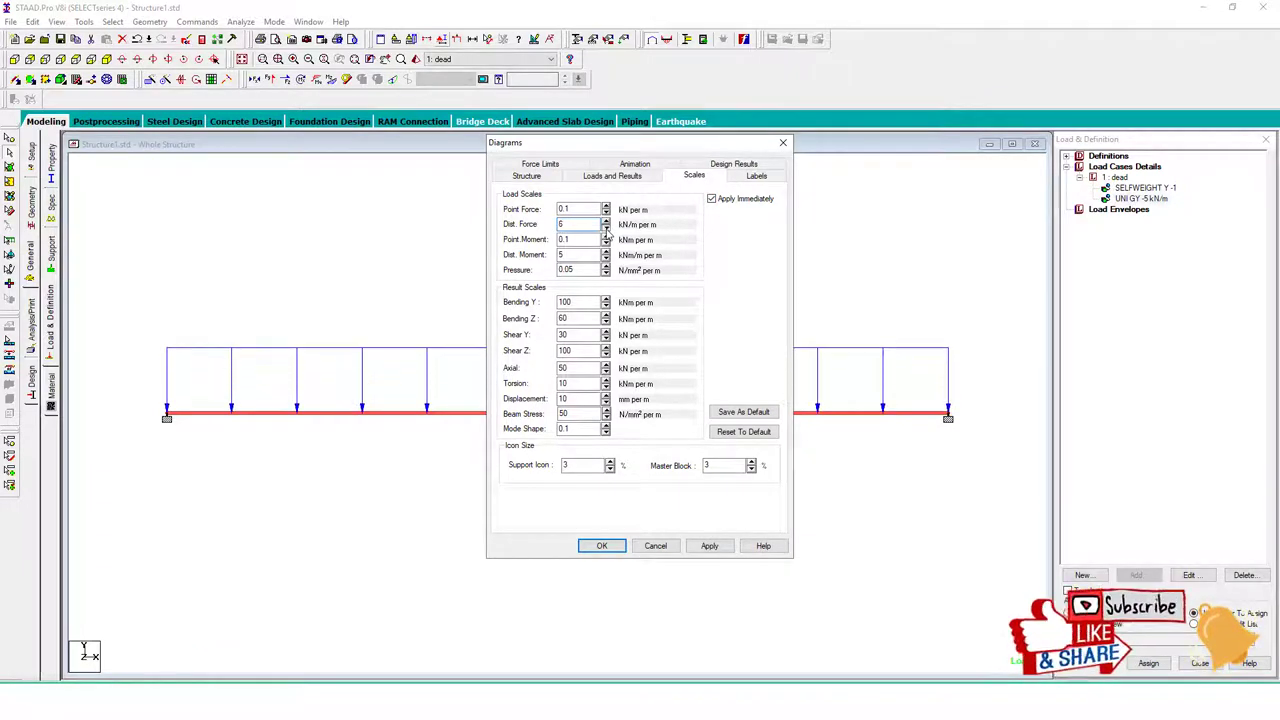
left_click(602, 545)
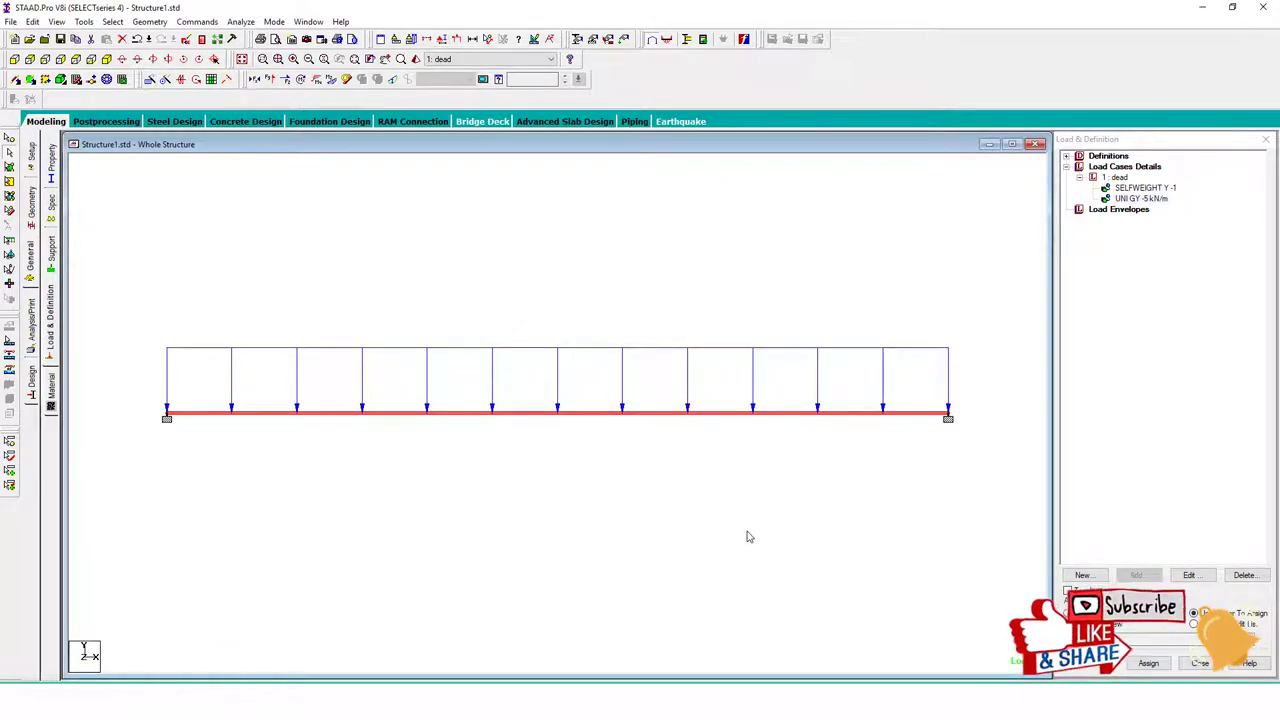